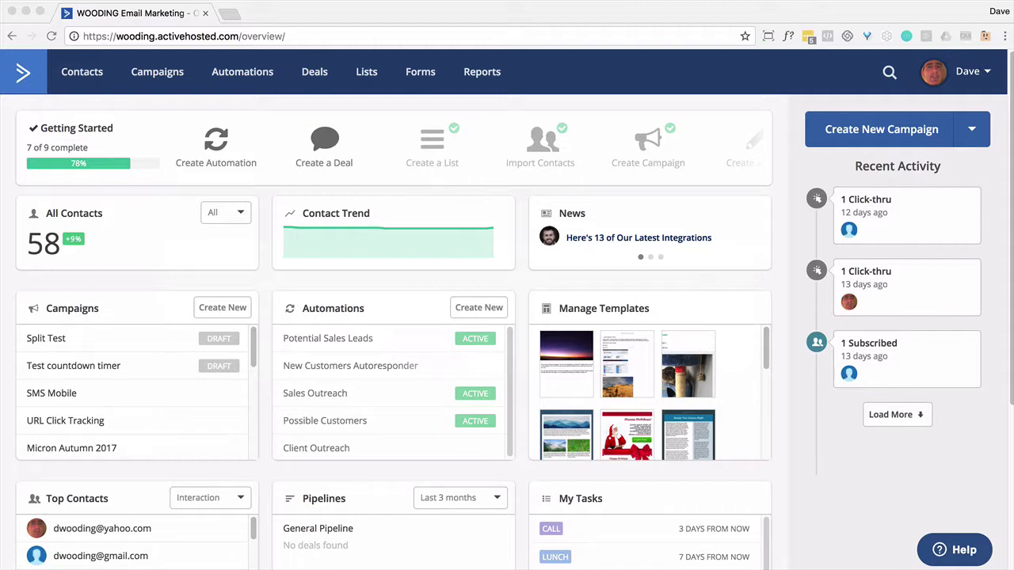
Step: Right-click the Contacts link in the top navigation to show its browser link options
right_click(92, 72)
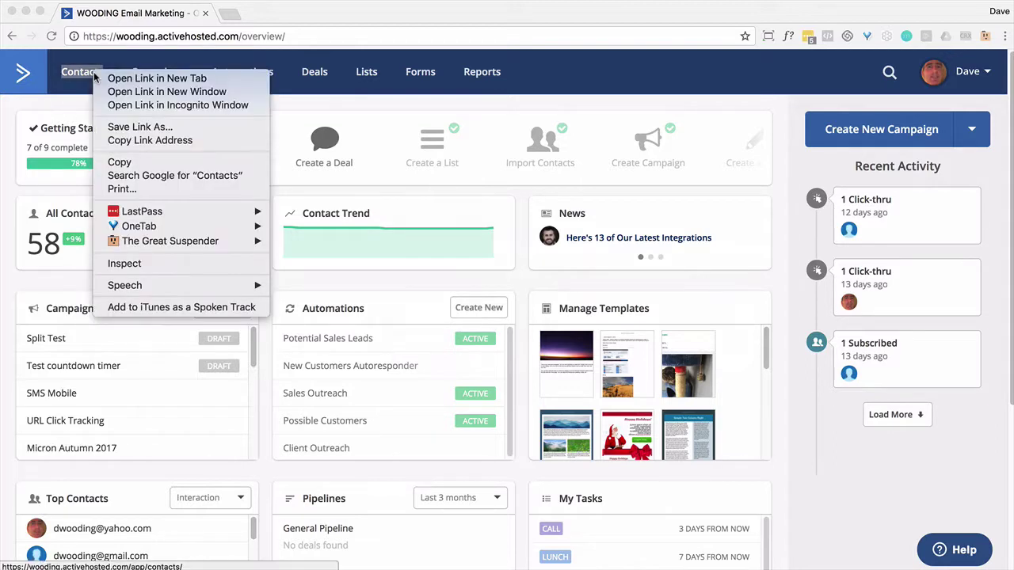
Step: Open Contacts in a new tab and go to the Manage Tags page
left_click(127, 77)
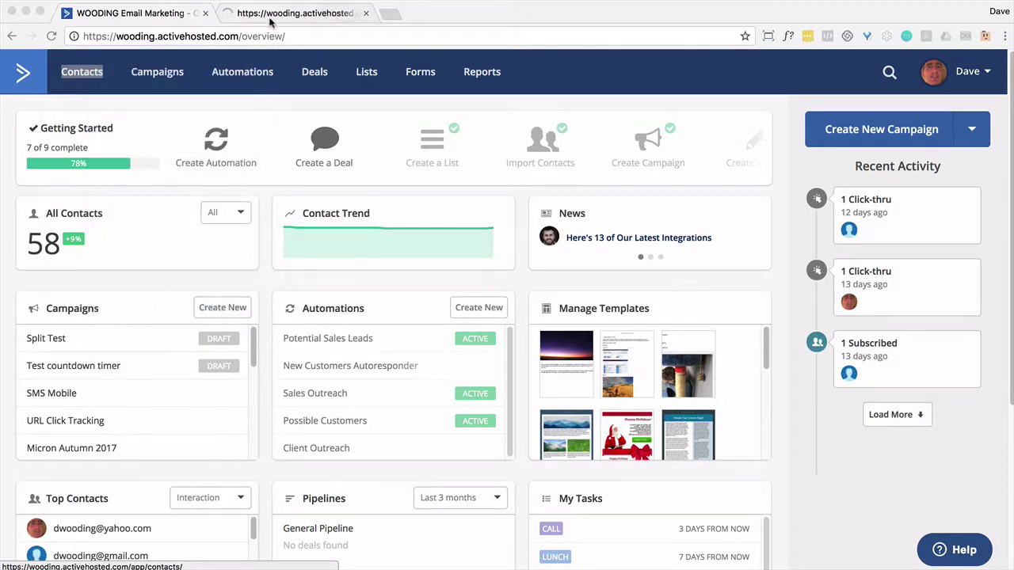
left_click(275, 14)
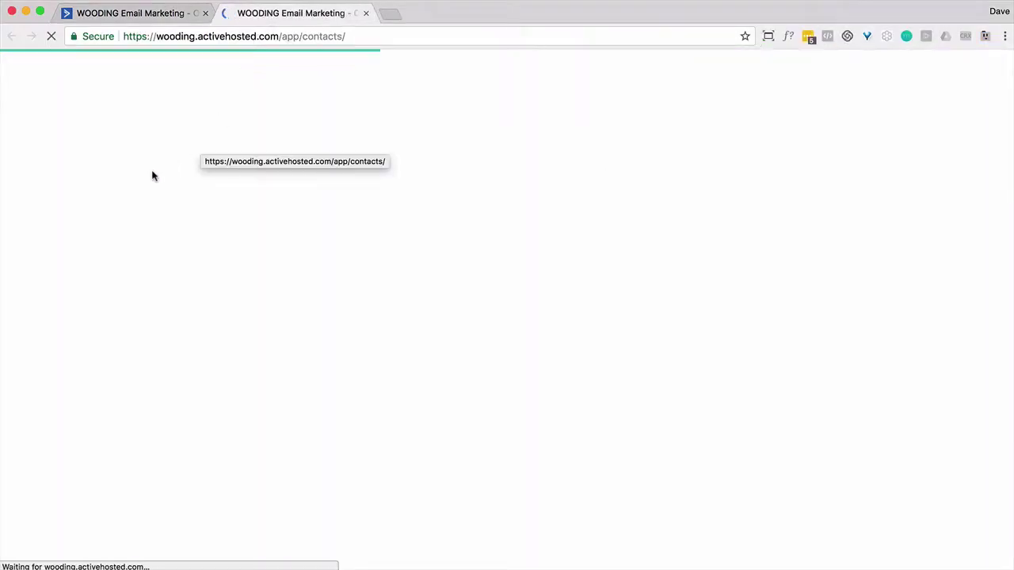
left_click(138, 117)
left_click(88, 153)
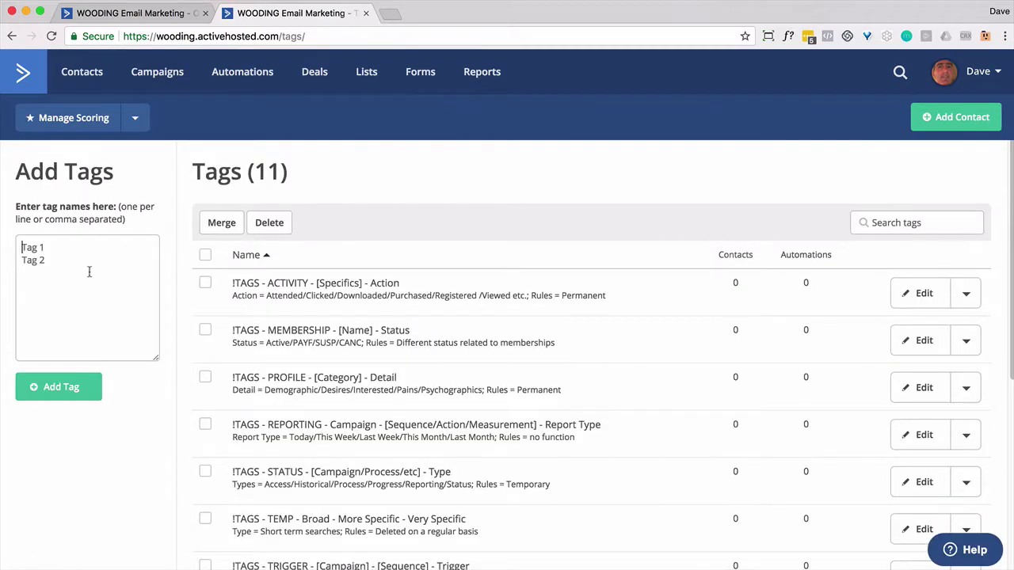
Step: Add the tags ProductA, ProductB and ProductC
left_click(85, 269)
type("ProductA ProductB ProductC")
left_click(73, 387)
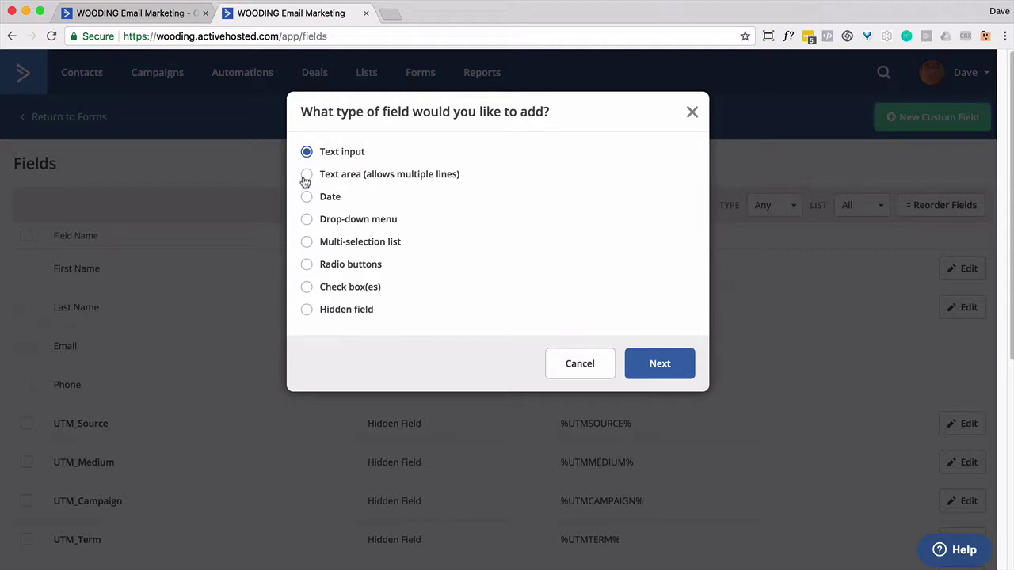
Step: Create a Text area custom field named Review, then go to Automations
left_click(306, 178)
left_click(666, 366)
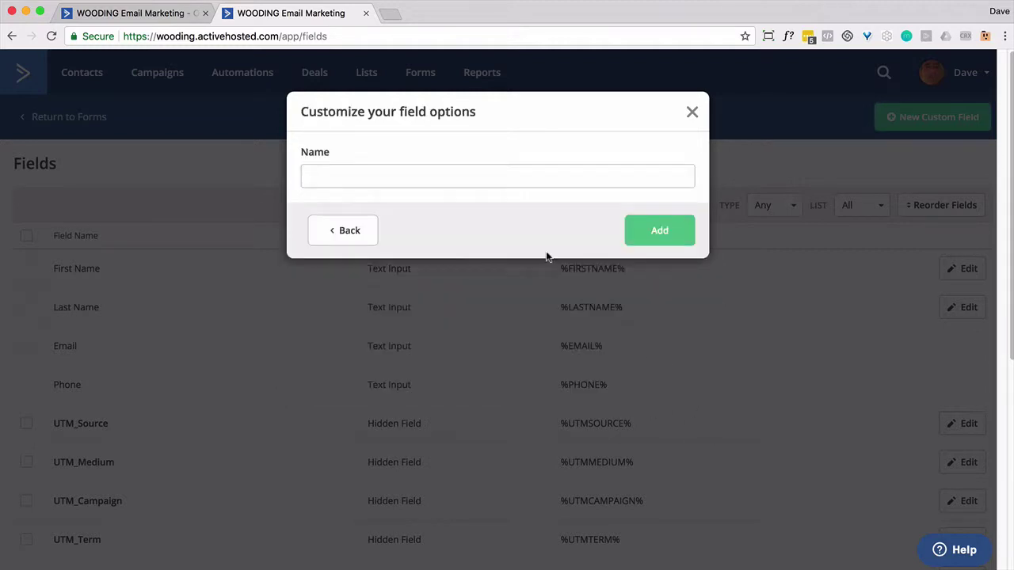
left_click(360, 182)
type("Review")
left_click(661, 233)
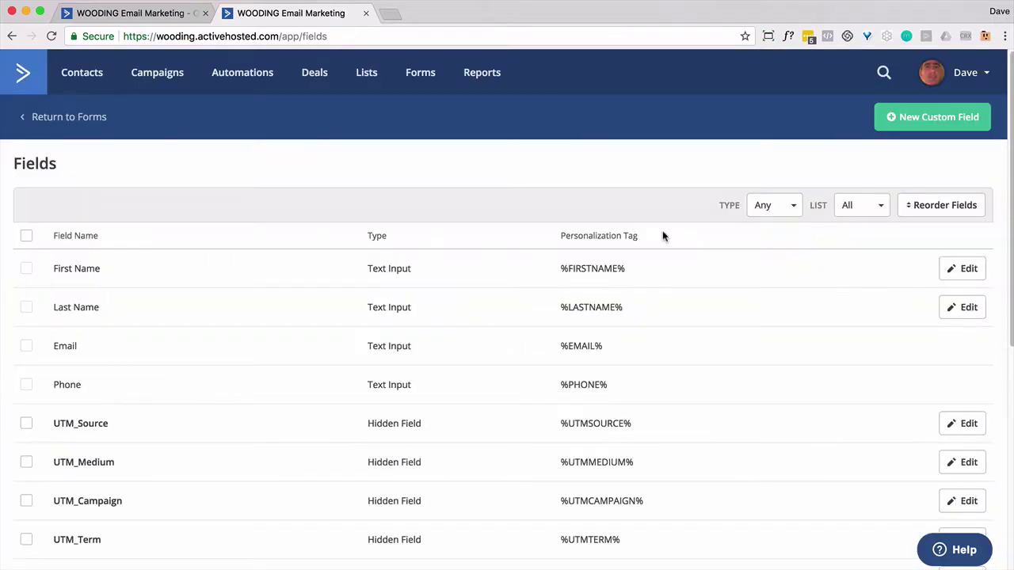
left_click(250, 83)
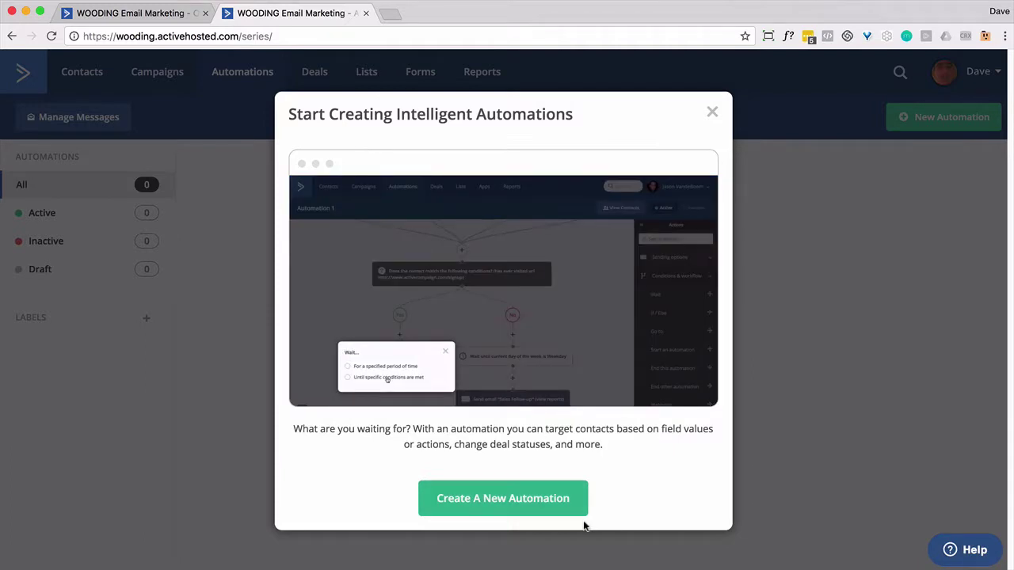
Step: Create a new blank automation using Start from Scratch
left_click(555, 497)
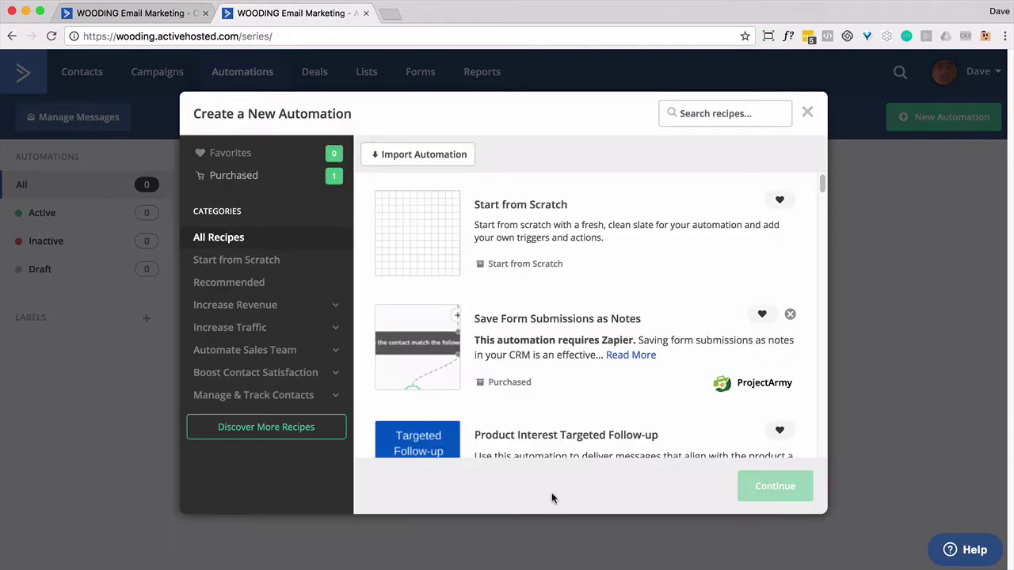
left_click(430, 236)
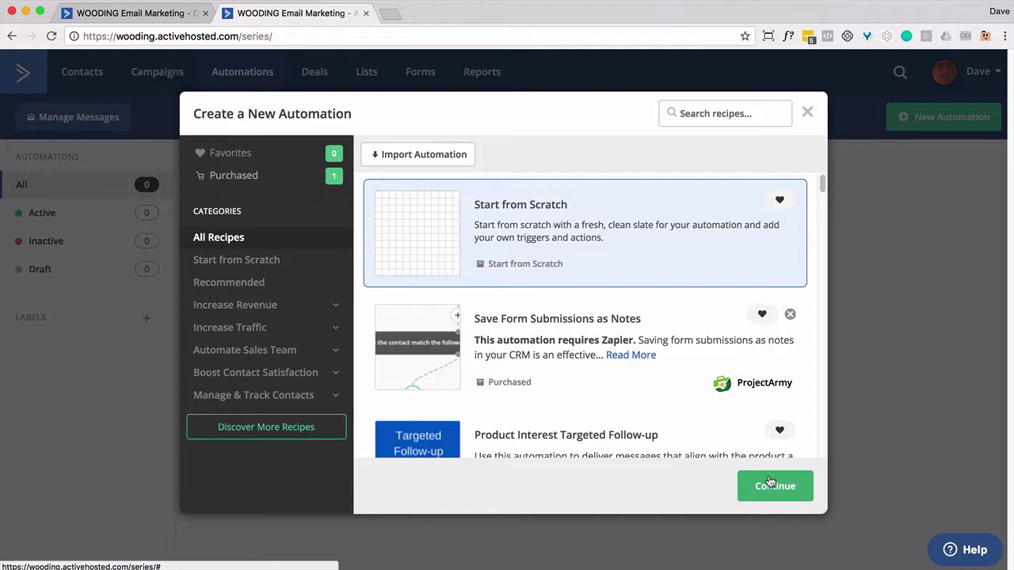
left_click(757, 494)
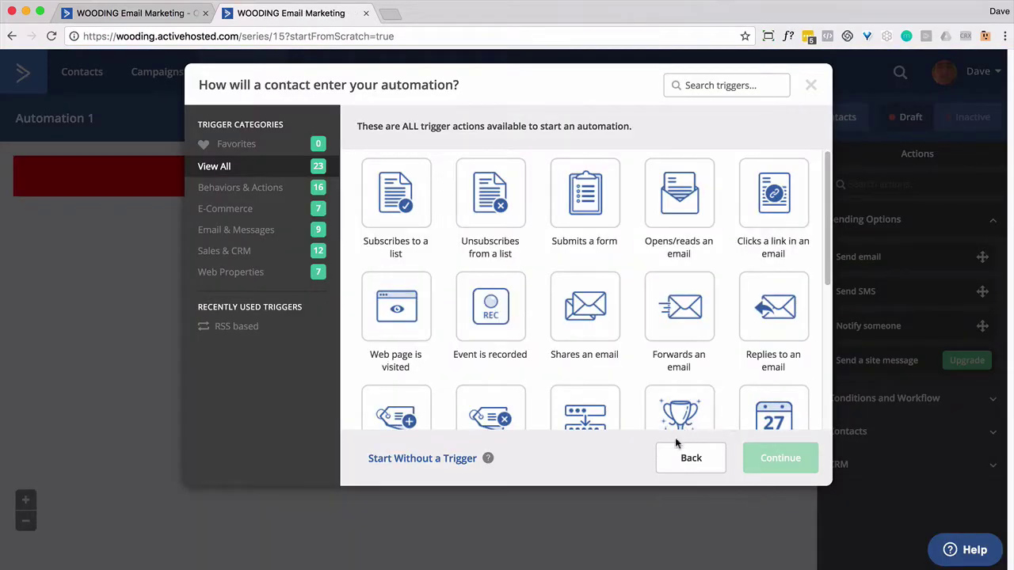
Step: Start without a trigger and add an If/Else step checking Tag Exists ProductA
left_click(445, 458)
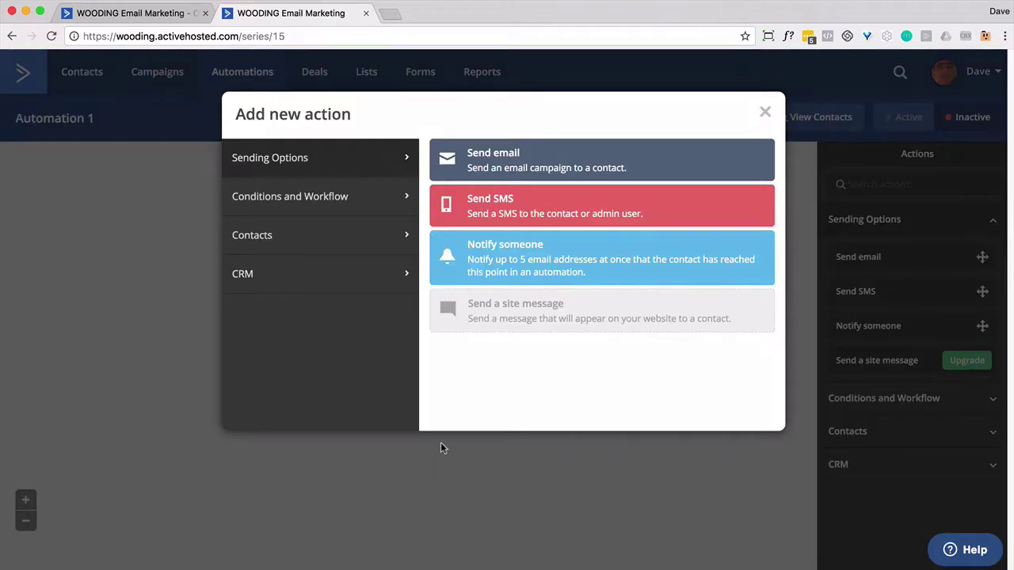
left_click(357, 198)
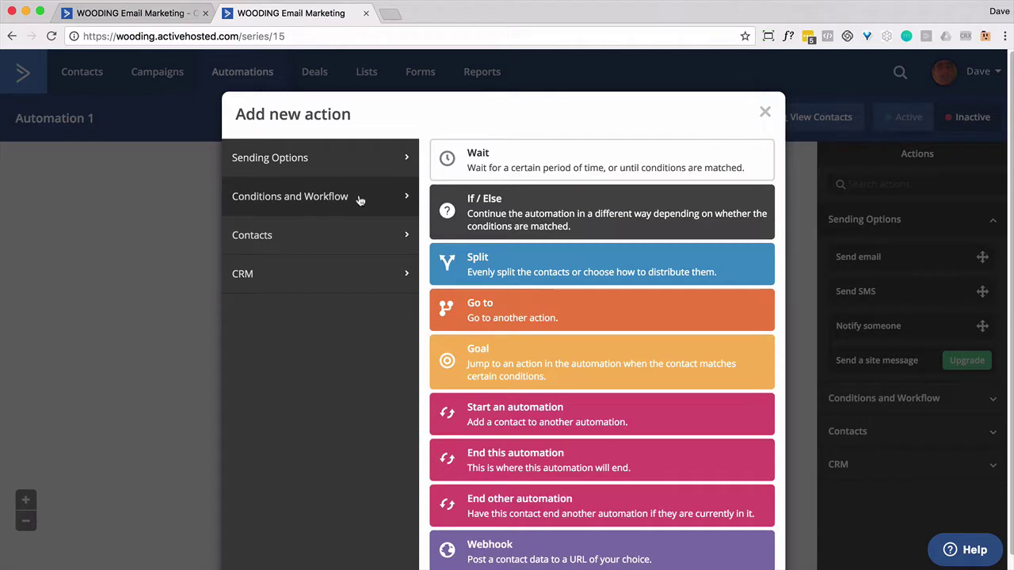
left_click(500, 218)
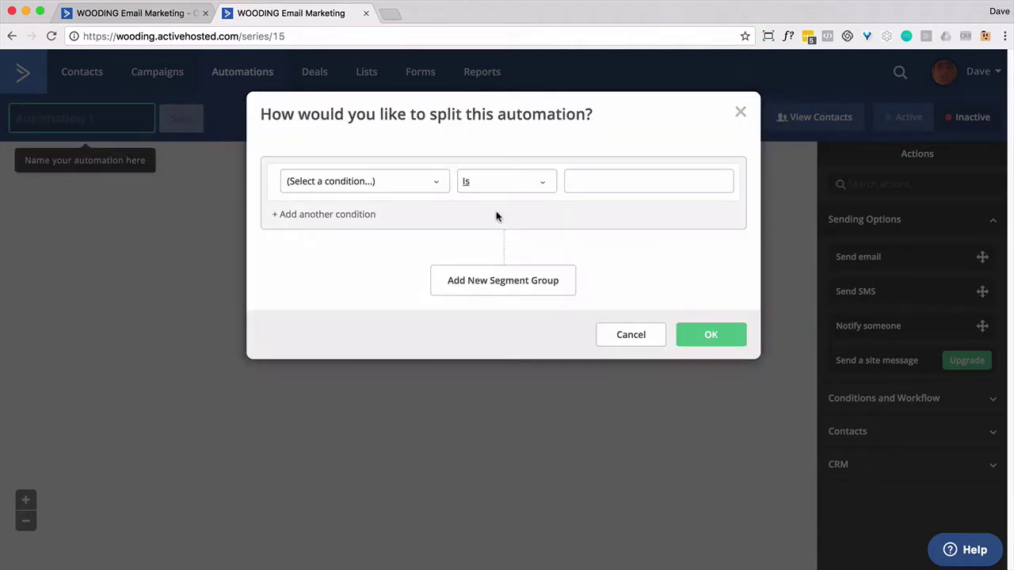
left_click(439, 187)
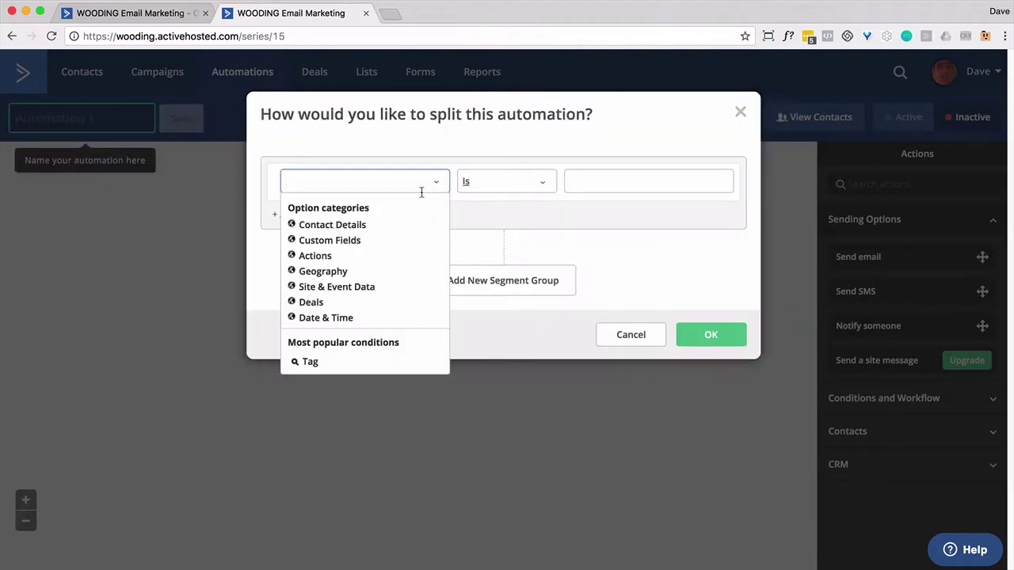
left_click(309, 362)
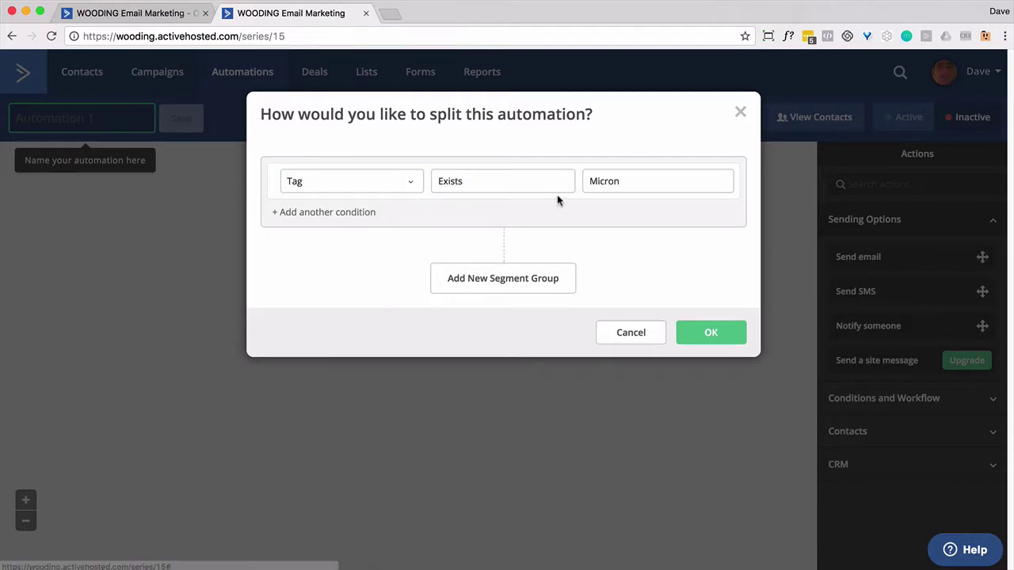
left_click(609, 184)
type("pr")
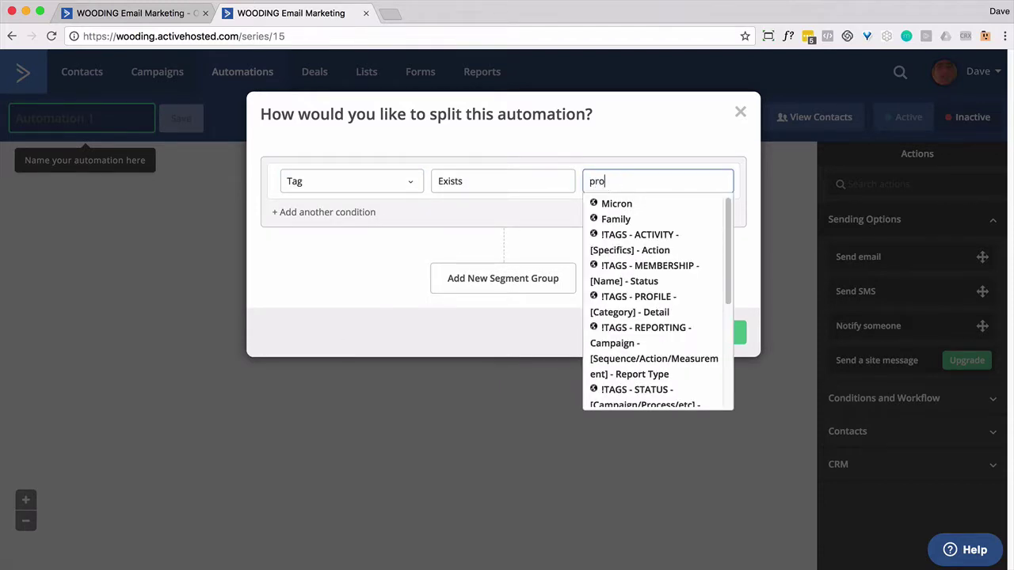
type("o")
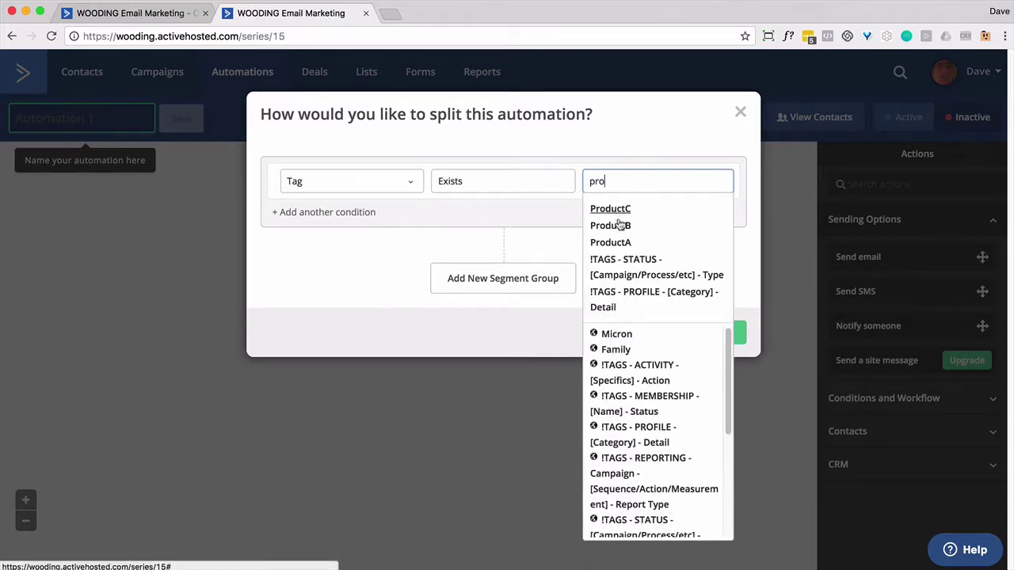
left_click(616, 243)
left_click(710, 338)
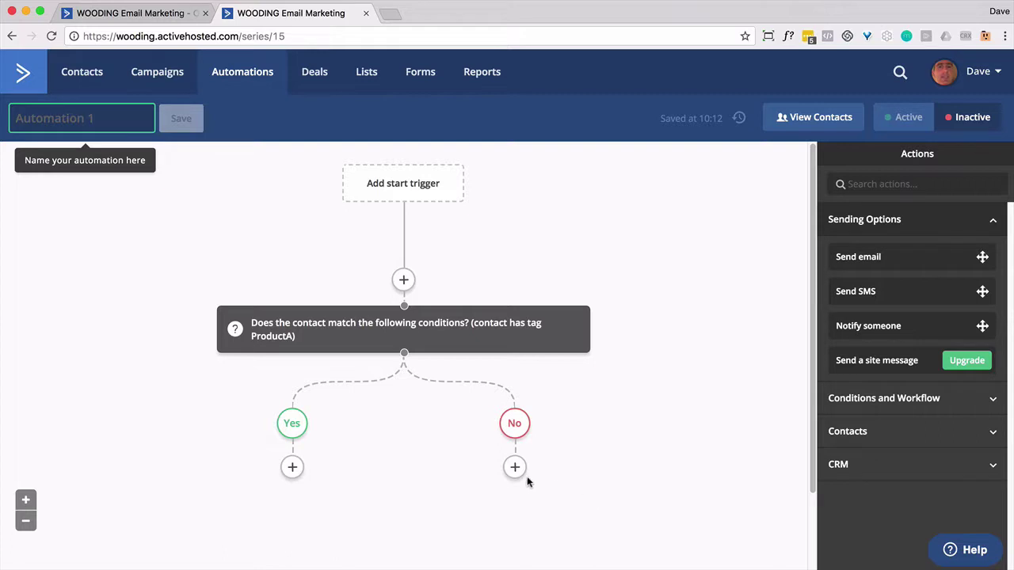
Step: Under ProductA's No branch, add an If/Else checking Tag Exists ProductB
left_click(515, 468)
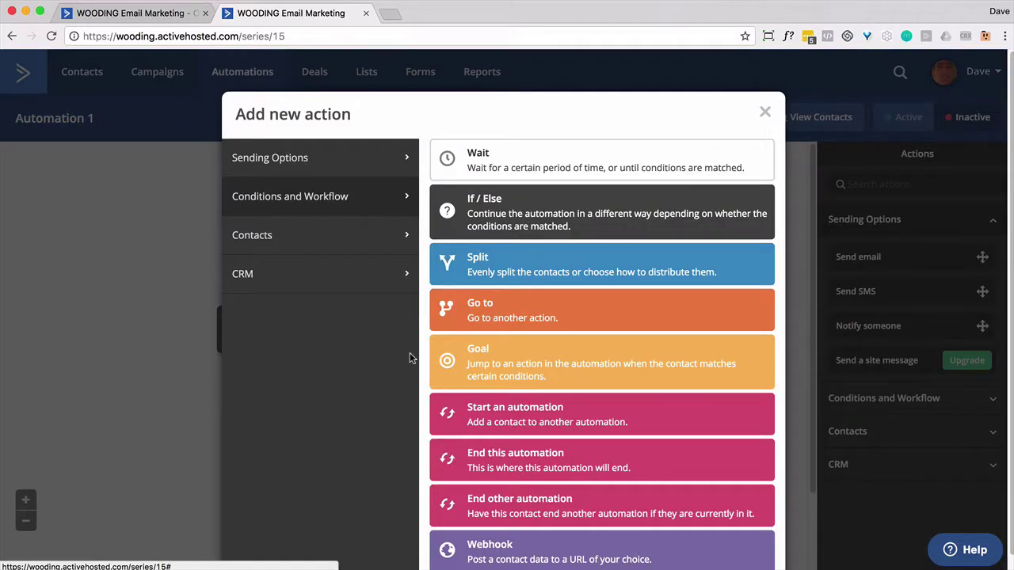
left_click(480, 218)
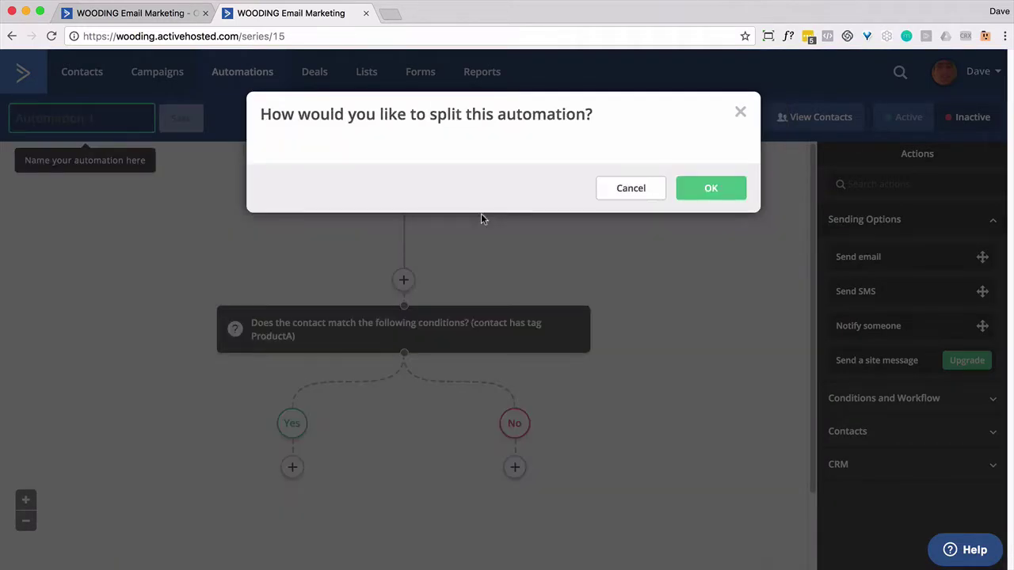
left_click(440, 185)
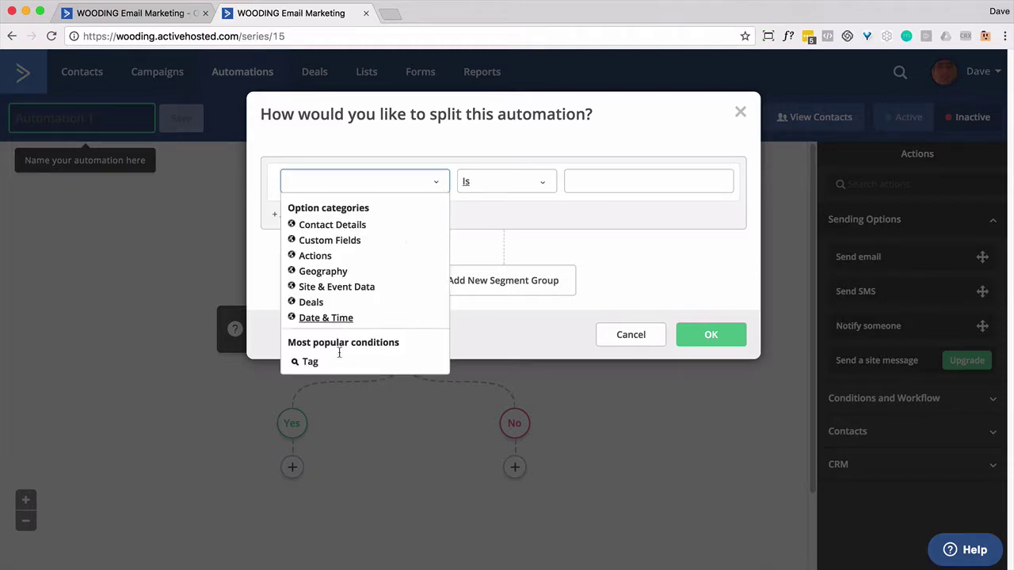
left_click(310, 362)
left_click(623, 182)
double_click(623, 182)
type("p")
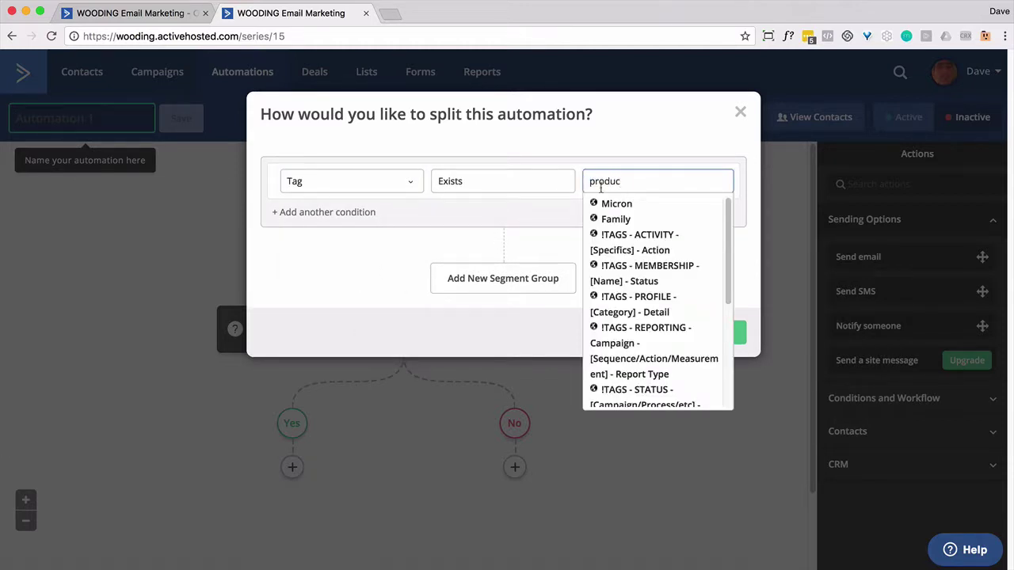
type("roduc")
left_click(610, 226)
left_click(708, 332)
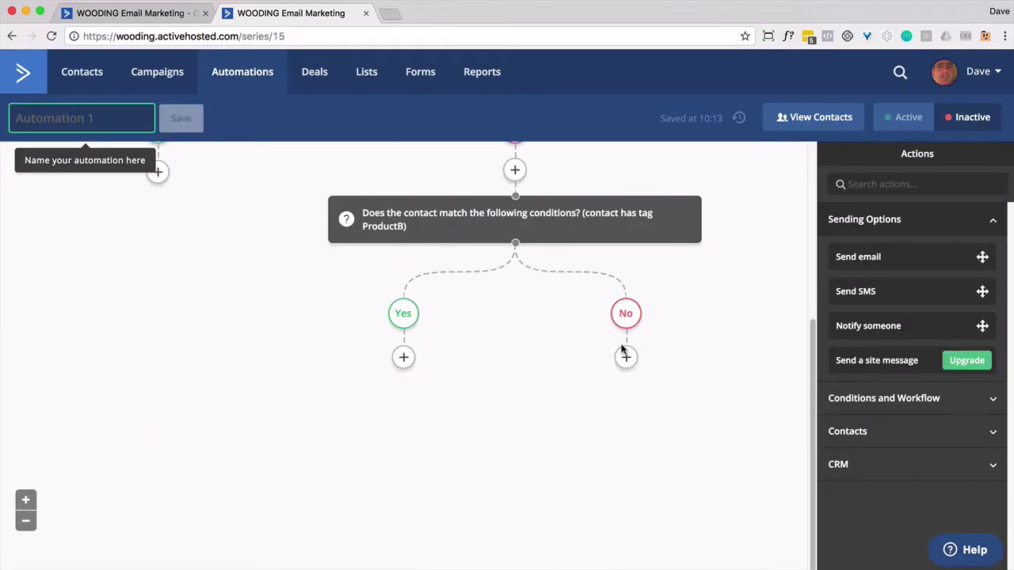
Step: Under ProductB's No branch, add an If/Else checking Tag Exists ProductC
left_click(626, 358)
left_click(491, 220)
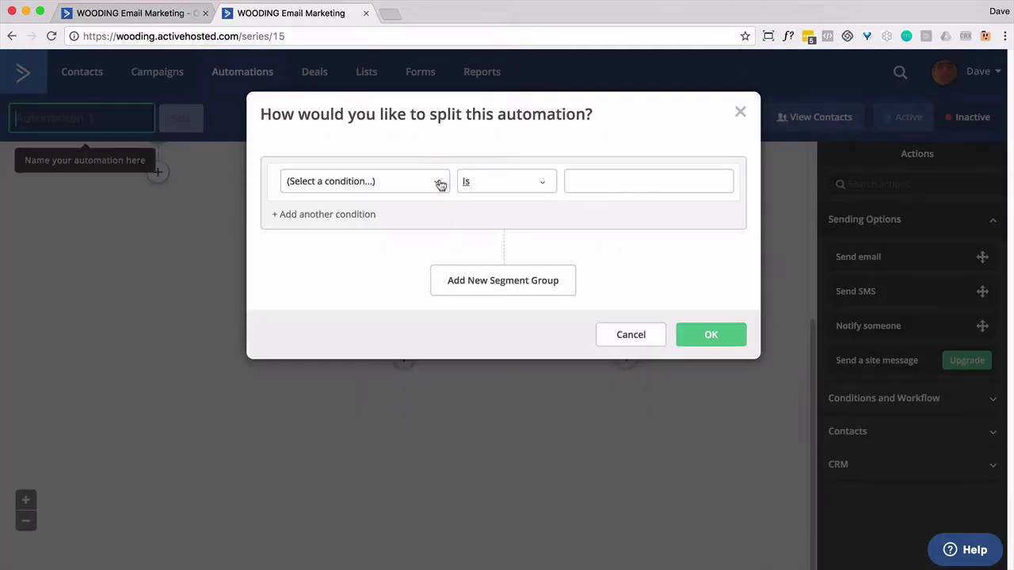
left_click(441, 184)
left_click(305, 366)
double_click(623, 183)
type("produ")
left_click(614, 207)
left_click(711, 331)
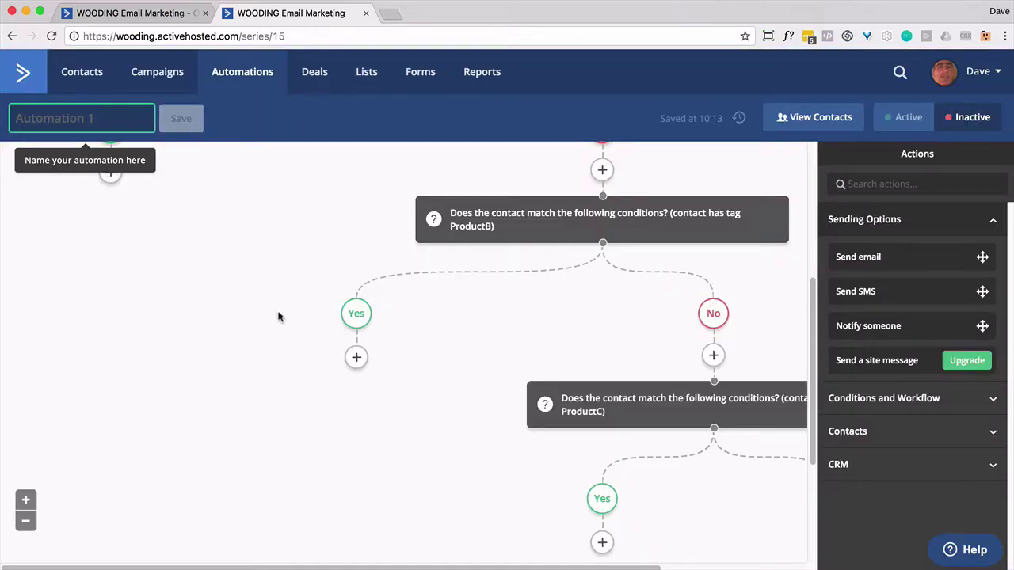
Step: Rename the automation to Repeating, save the name, and set it Active
left_click(92, 119)
type("Repeating")
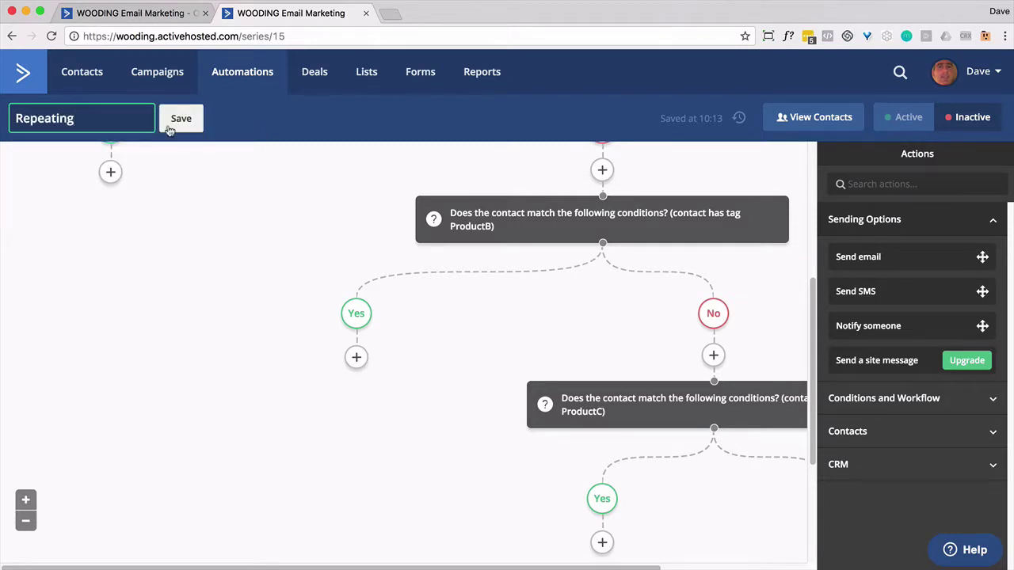
left_click(177, 126)
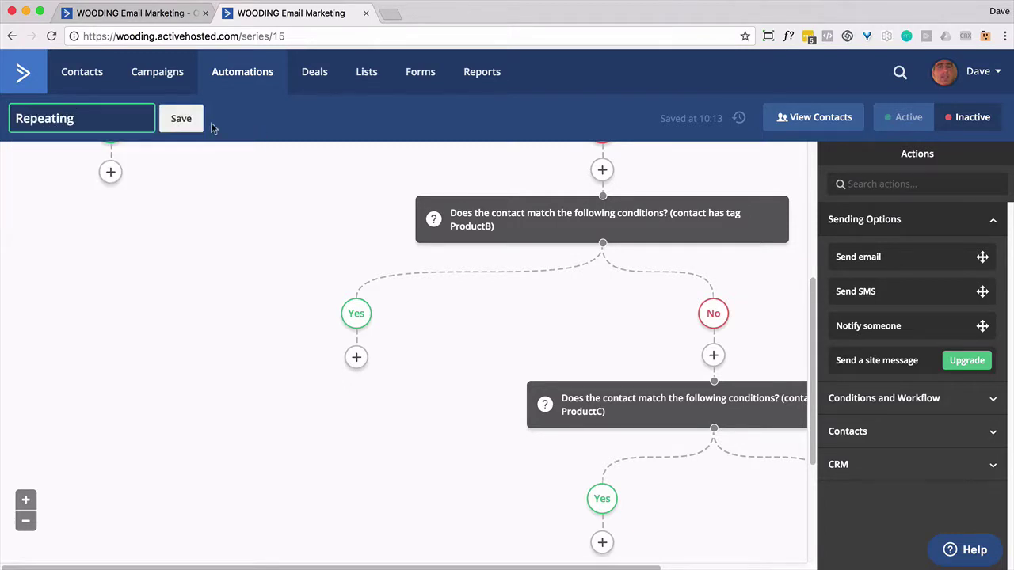
left_click(883, 121)
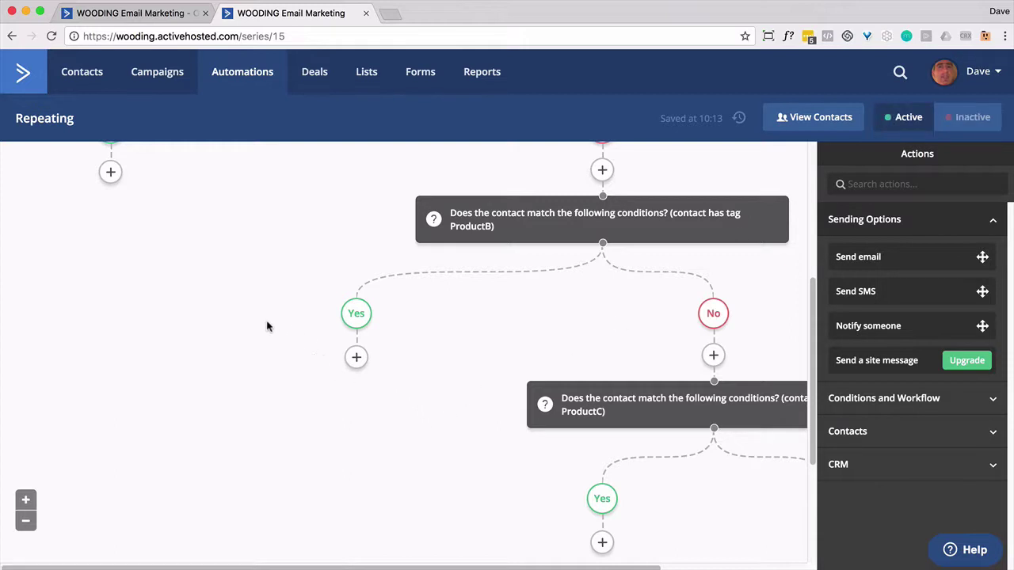
Step: Copy the ProductB condition text
triple_click(243, 351)
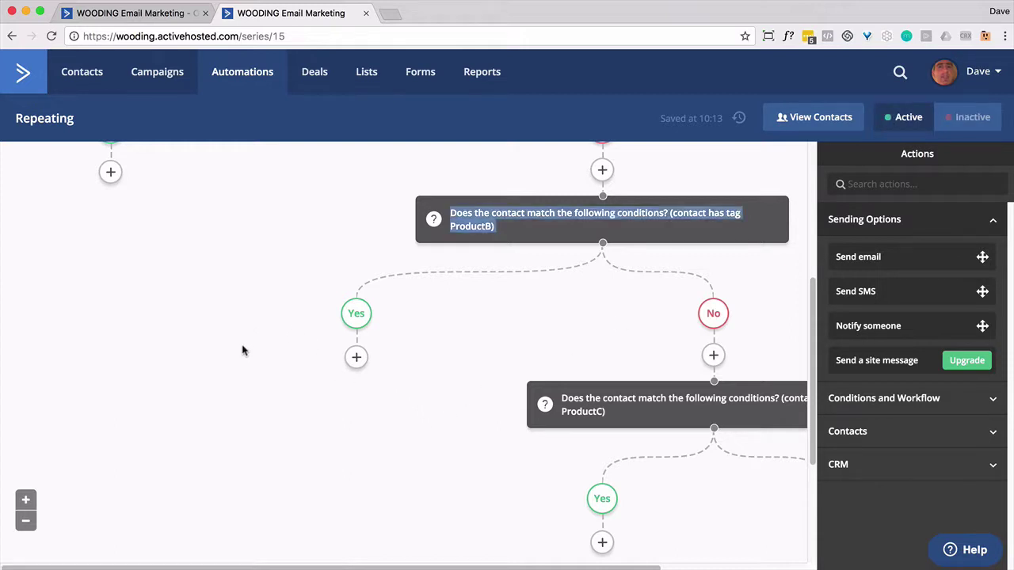
right_click(234, 269)
left_click(261, 292)
left_click_drag(813, 331, 817, 284)
Step: Add an Update contact step under ProductA's Yes branch targeting the Review field
left_click(135, 304)
left_click(110, 287)
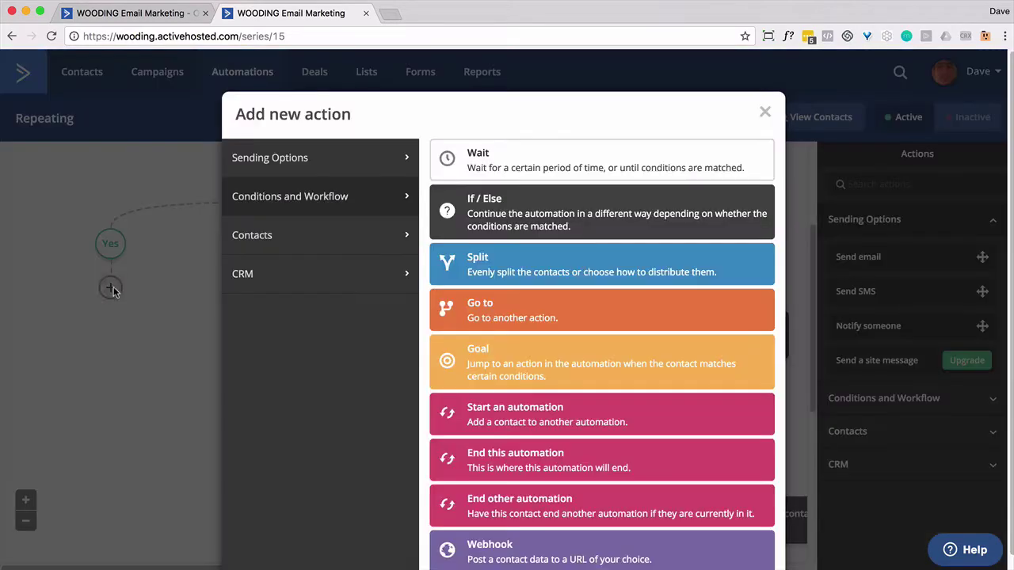
left_click(331, 245)
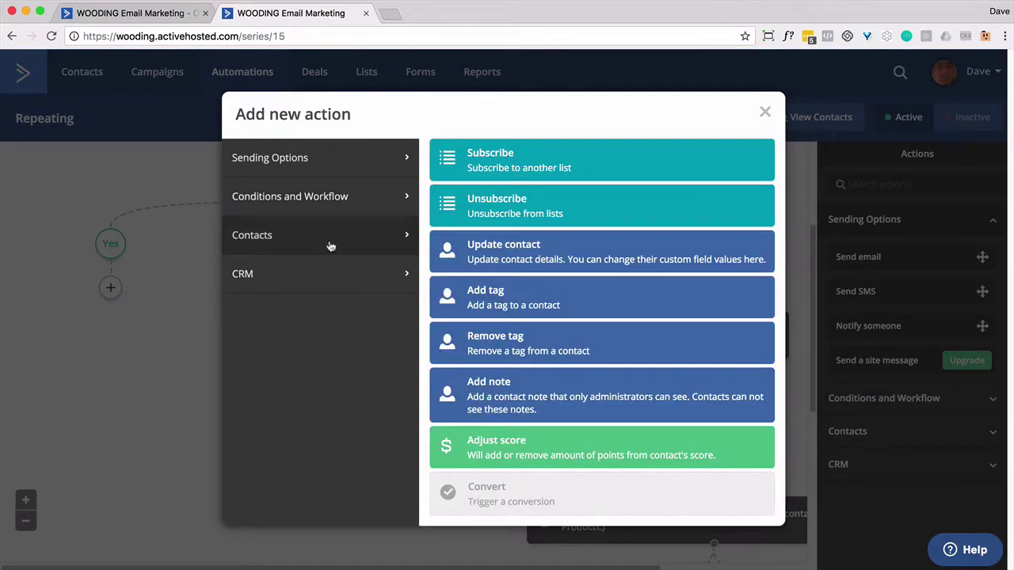
left_click(506, 255)
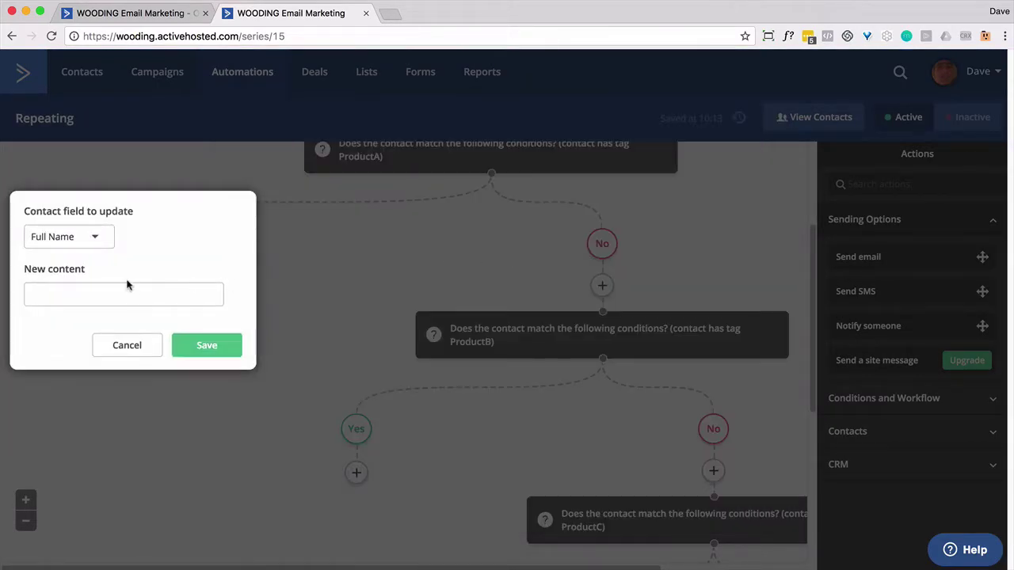
left_click(98, 239)
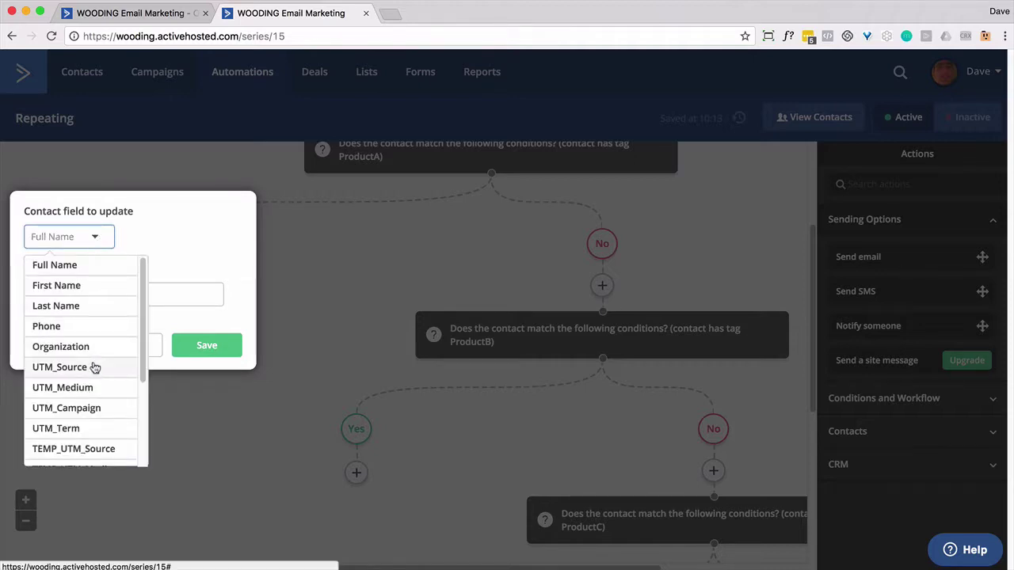
scroll(93, 368, "down", 3)
left_click(63, 455)
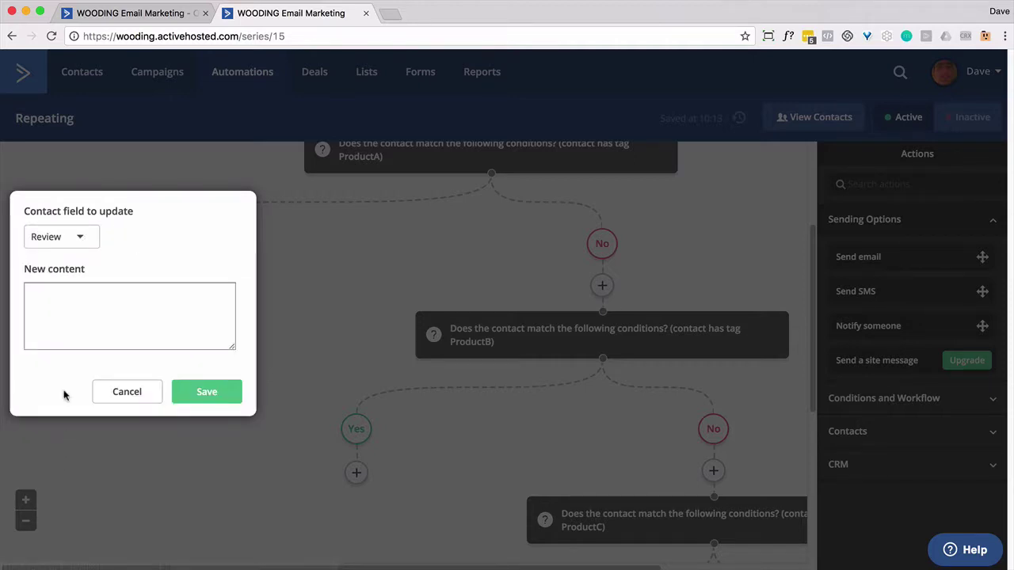
Step: Set Review to 'Thank you for purchasing ProductA.' plus the example.com review link, copy it, and save
left_click(64, 331)
type("Thank you for purchasing Product")
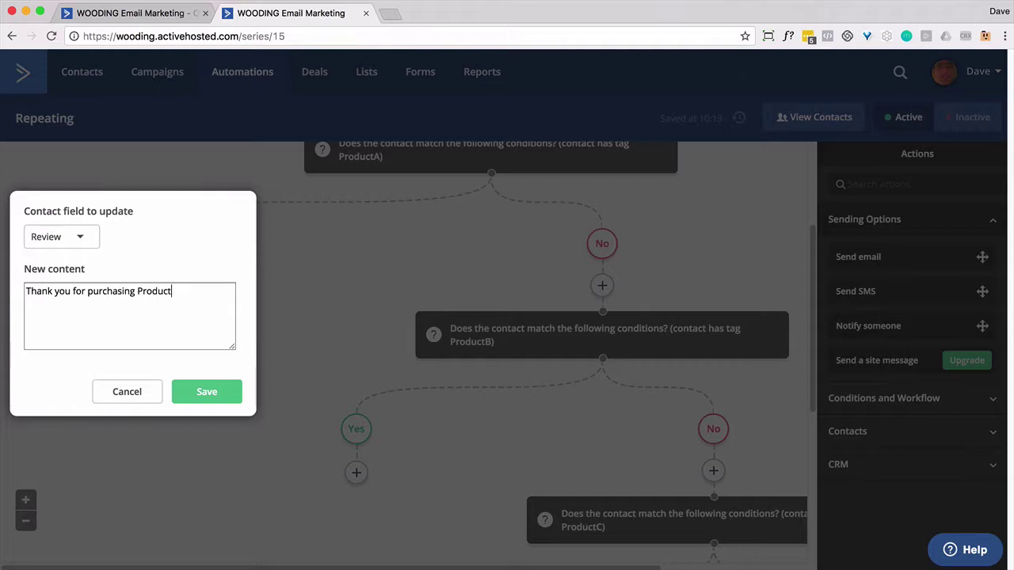
type("A.")
key("Return")
key("Return")
type("Please leave a review at http://www.example.com/review/ProductA")
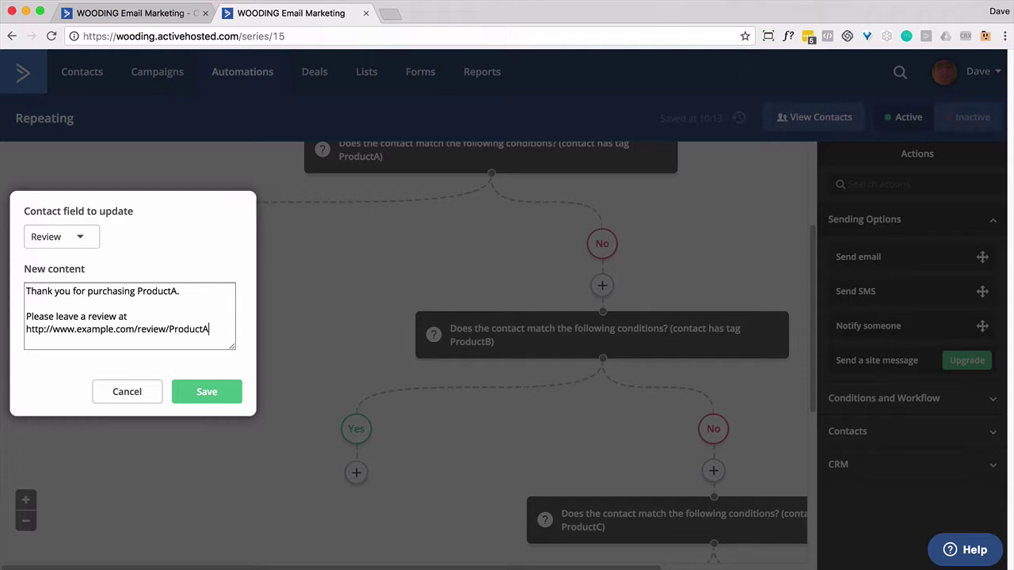
key("super+a")
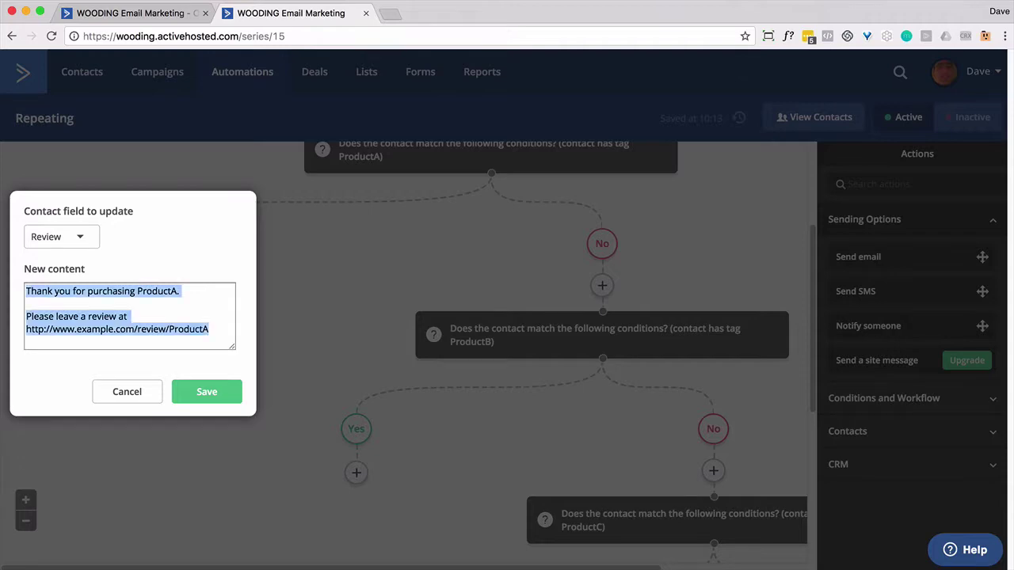
left_click(198, 396)
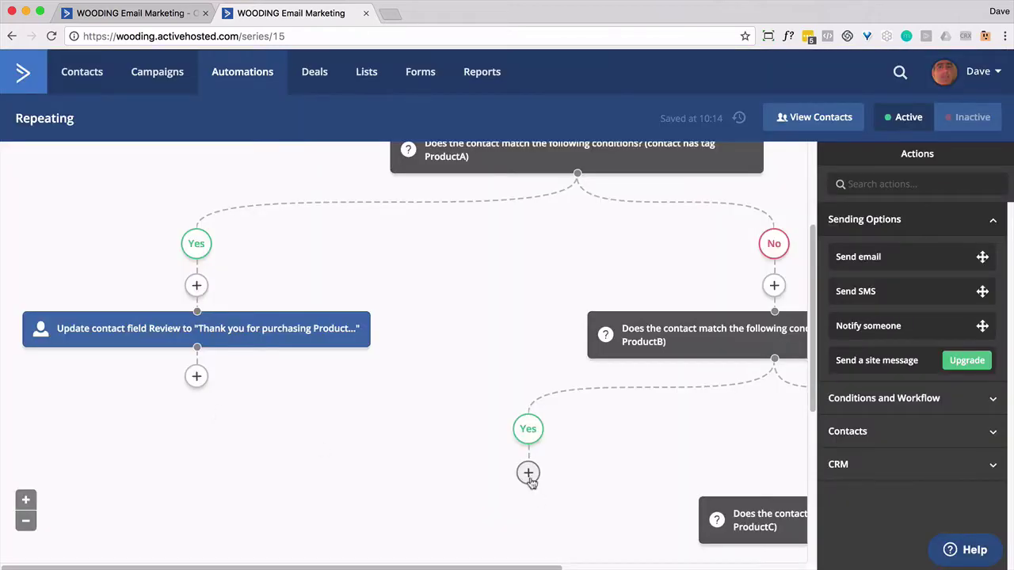
Step: Under ProductB's Yes branch, update Review with the pasted thank-you message naming ProductB
left_click(528, 471)
left_click(554, 245)
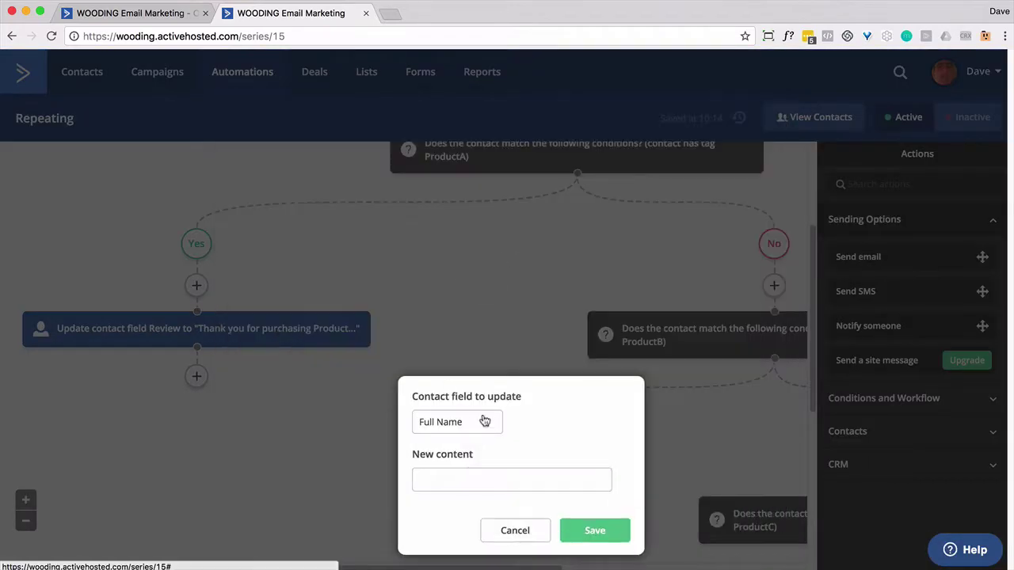
left_click(483, 419)
left_click(465, 562)
left_click(532, 489)
key("super+v")
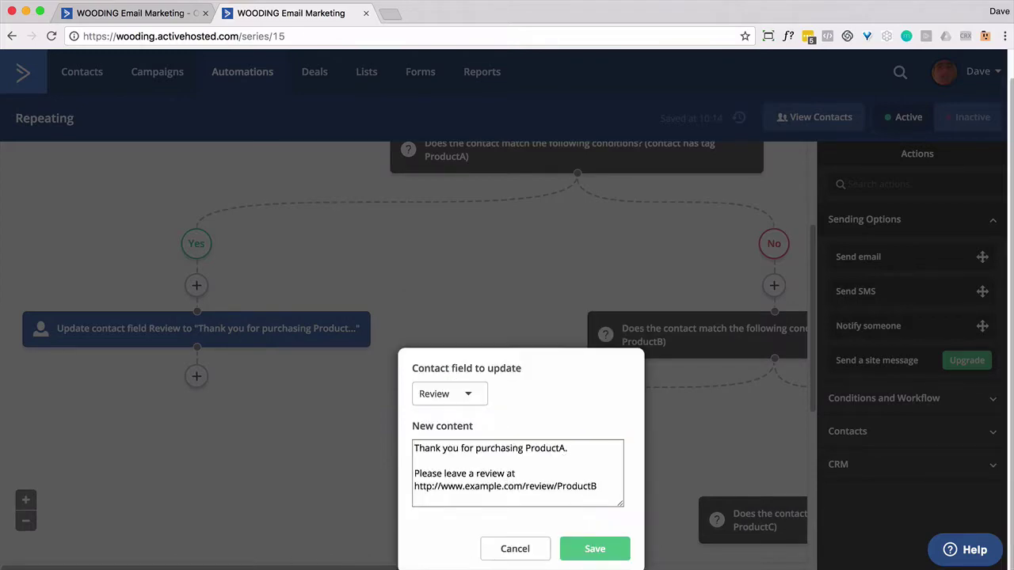
type("B")
left_click(595, 549)
Step: Under ProductC's Yes branch, update Review with the pasted message, changing ProductA to ProductC
scroll(625, 485, "down", 5)
scroll(595, 347, "right", 5)
left_click(595, 333)
left_click(554, 247)
left_click(515, 281)
scroll(543, 454, "down", 5)
left_click(523, 475)
left_click(516, 356)
key("super+v")
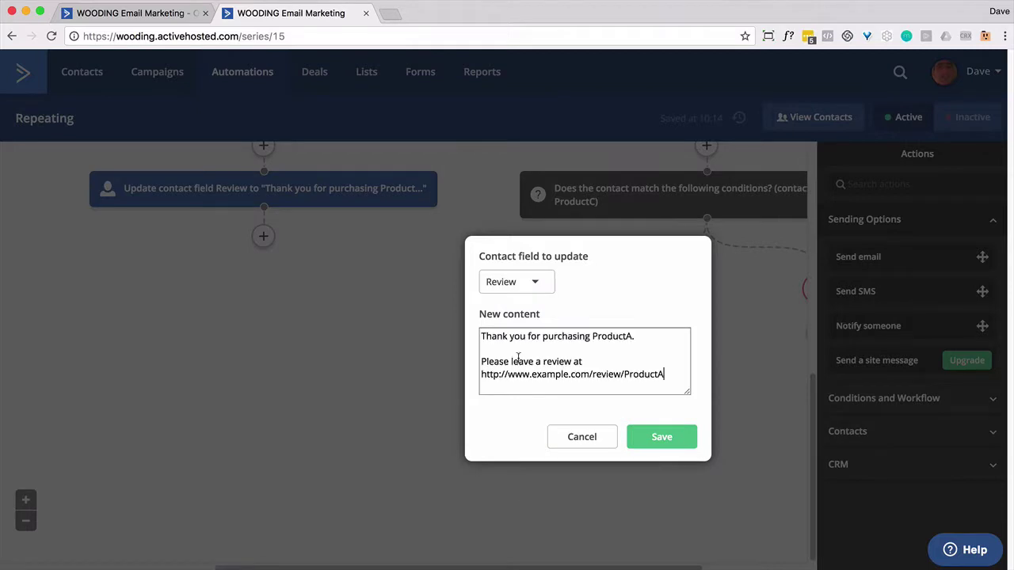
left_click(626, 336)
key("Delete")
type("C")
left_click(647, 436)
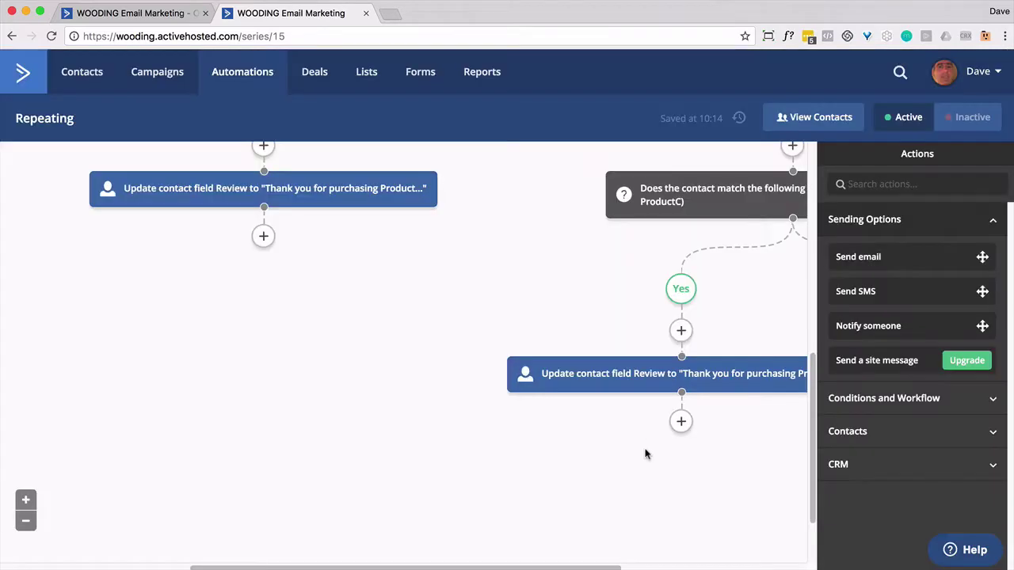
scroll(720, 557, "right", 3)
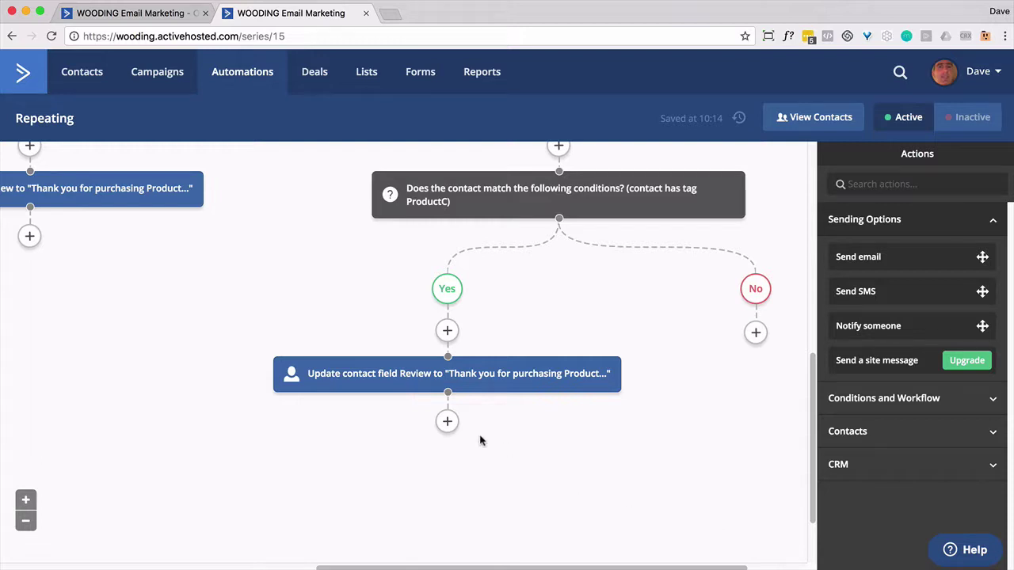
Step: Add a Send email step after the ProductC update, creating a new email named Repeating
left_click(449, 423)
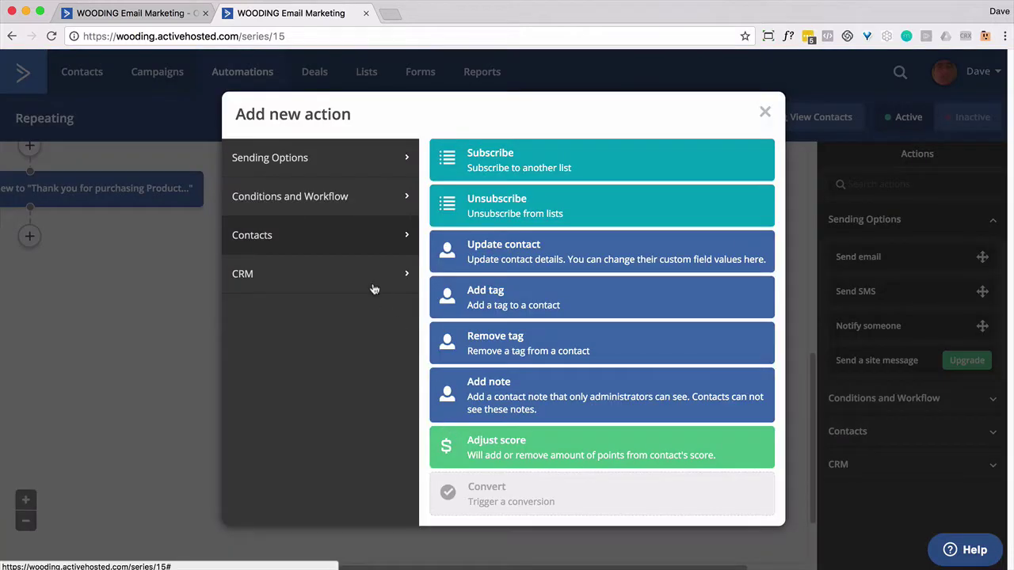
left_click(373, 161)
left_click(554, 161)
left_click(430, 412)
type("Repeating")
left_click(601, 515)
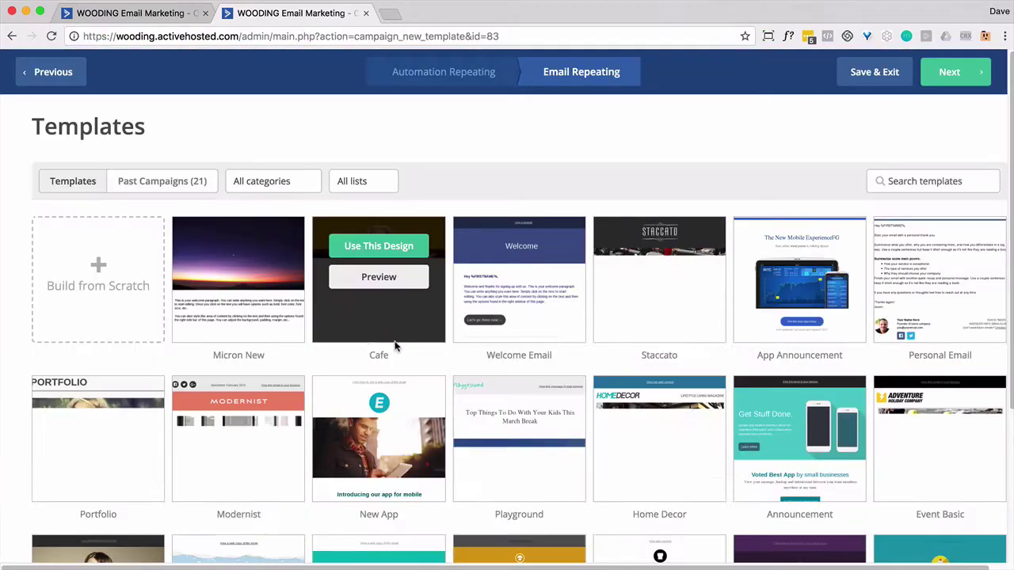
Step: Base the email on the SMS Mobile past-campaign design and type 'Thank you for your purchase'
left_click(196, 185)
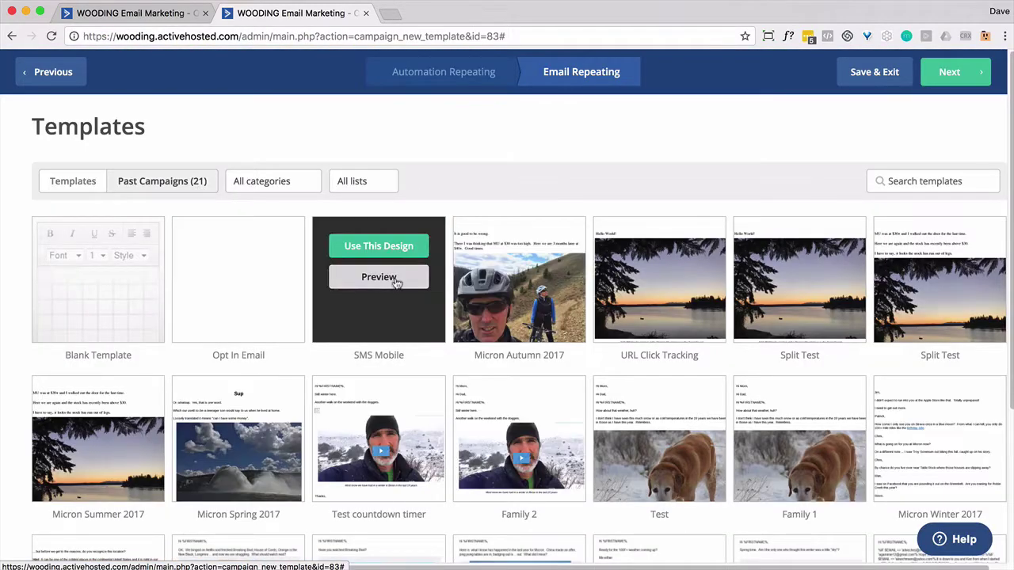
left_click(378, 246)
type("Thank you for your purchase")
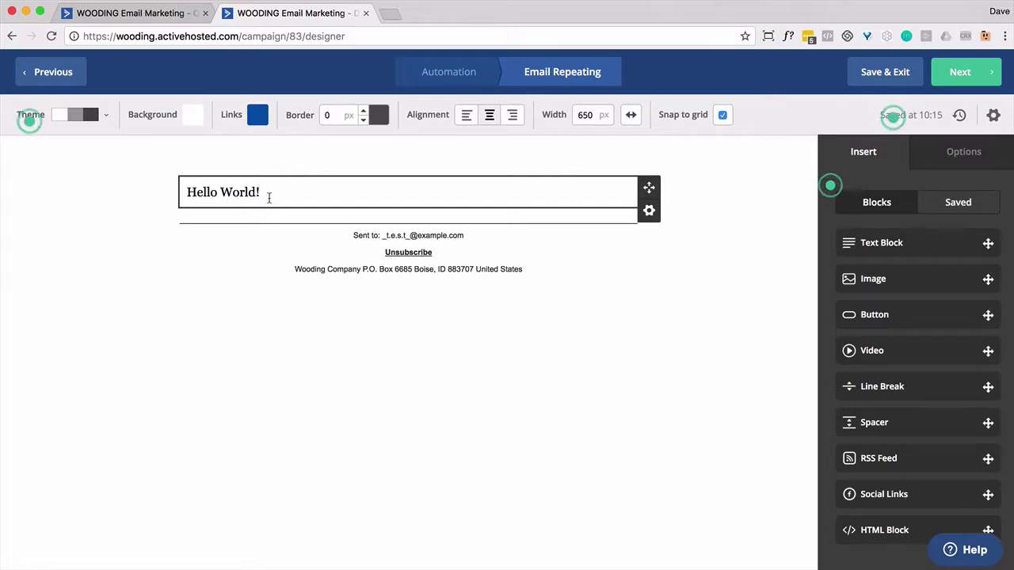
Step: Replace 'Hello World!' with 'Thank you for your purchase.' and add the %REVIEW% field on a new line
left_click_drag(269, 194, 148, 190)
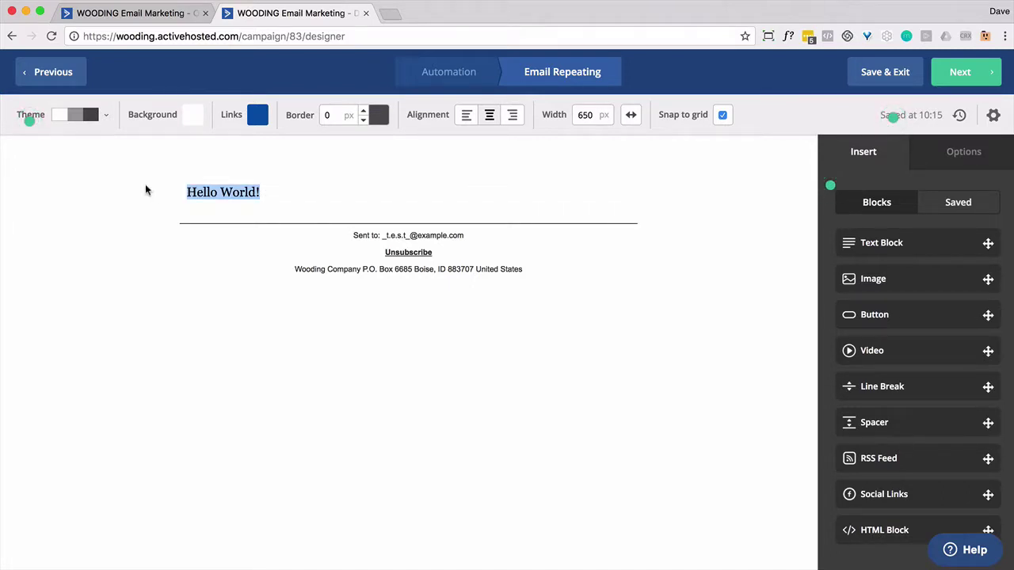
type("Thank you for y")
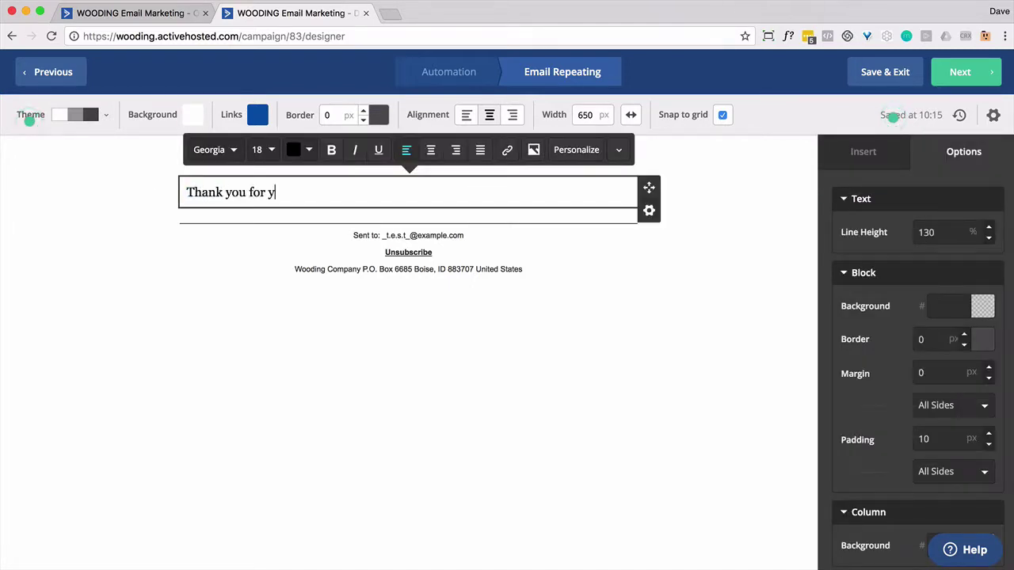
type("our purchase.")
key("Return")
key("Return")
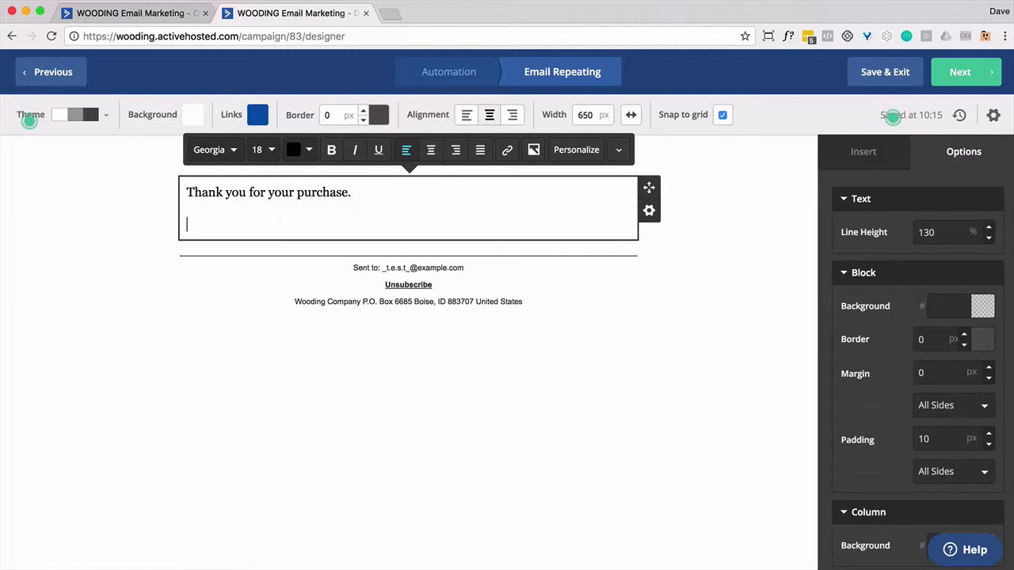
left_click(576, 150)
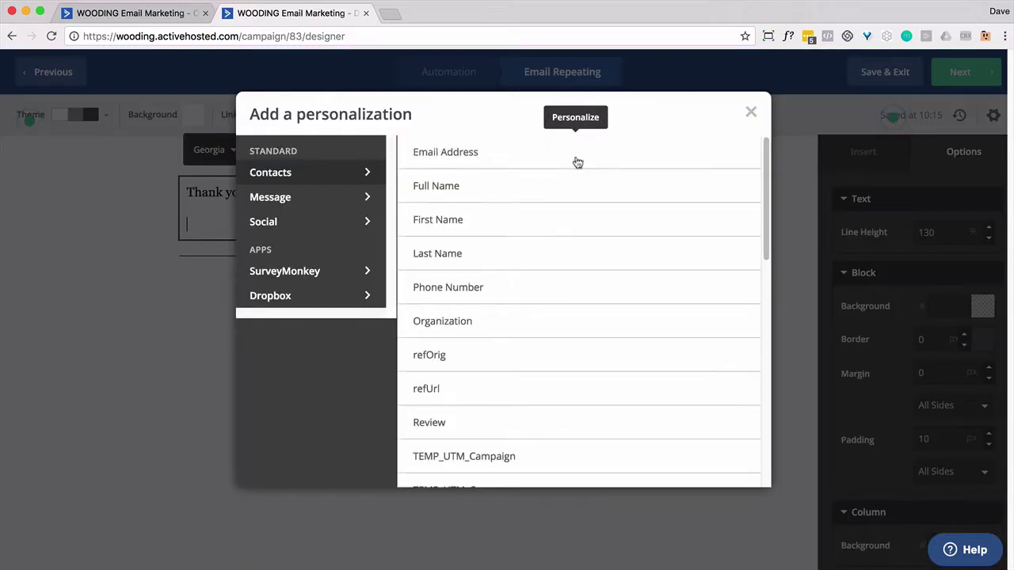
scroll(496, 380, "down", 10)
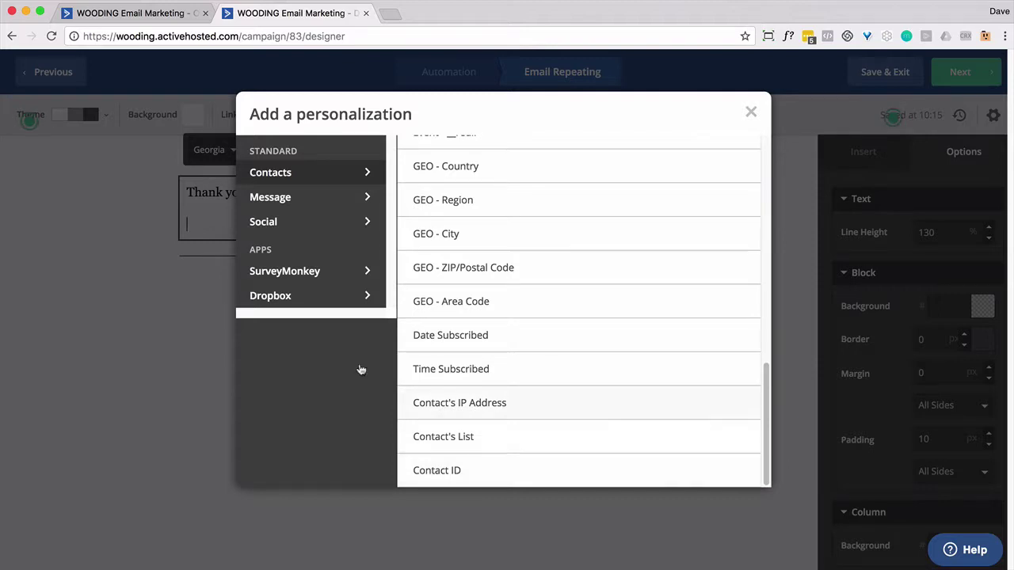
scroll(478, 325, "up", 8)
left_click(439, 368)
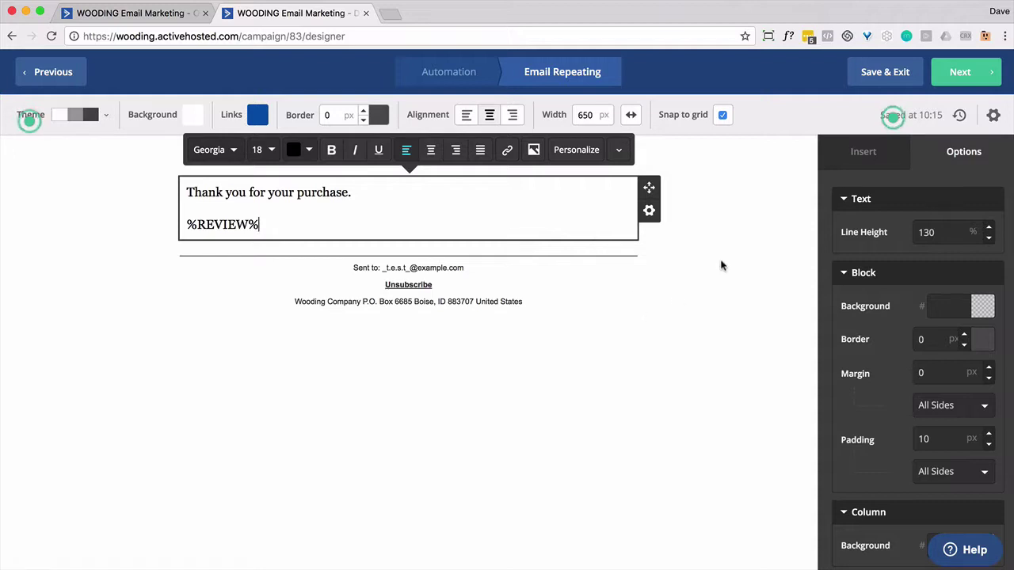
Step: Save the email, then add a Go to step after the upper Review update
left_click(895, 71)
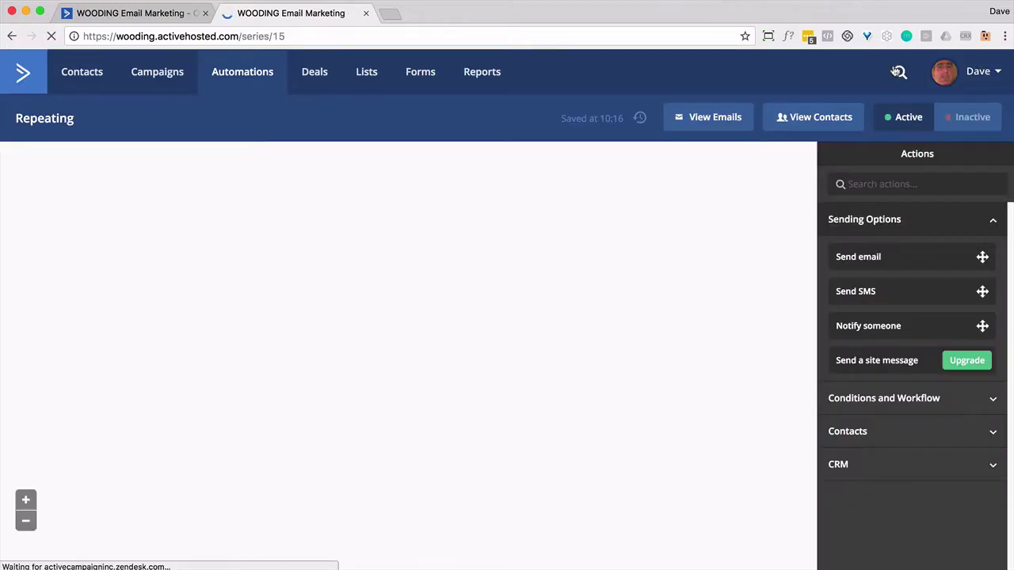
scroll(513, 269, "down", 5)
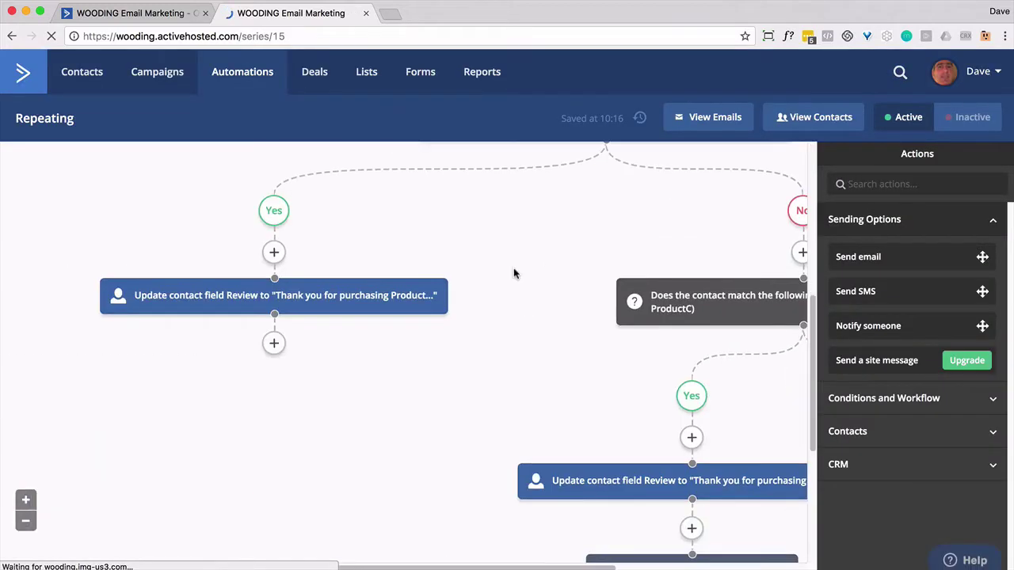
scroll(514, 273, "down", 4)
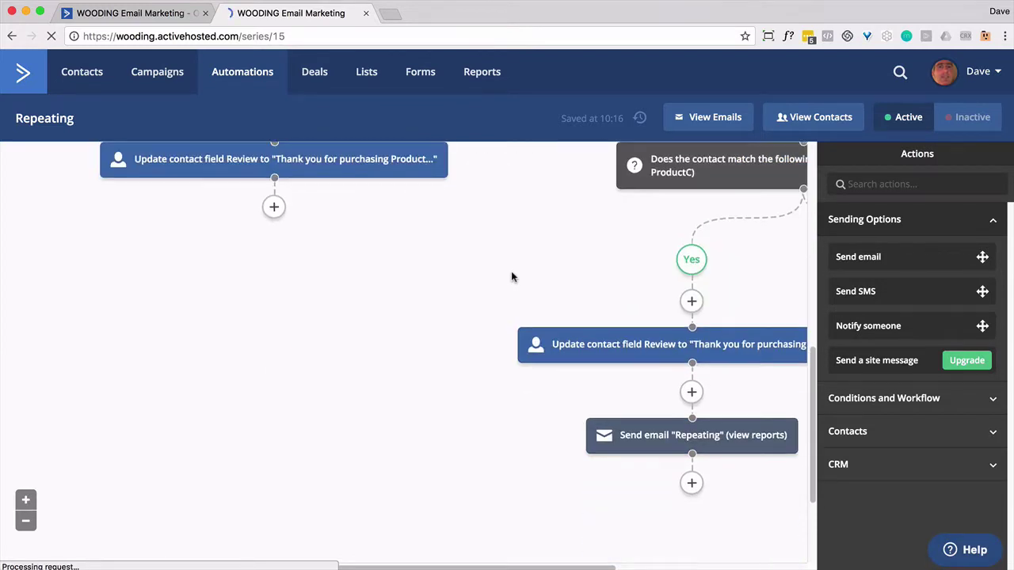
left_click(274, 211)
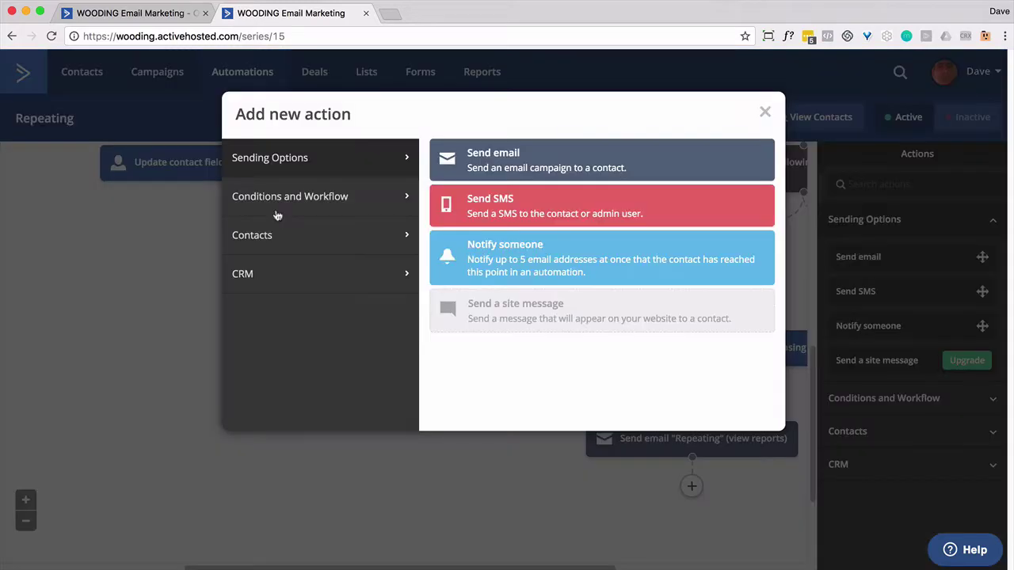
left_click(290, 197)
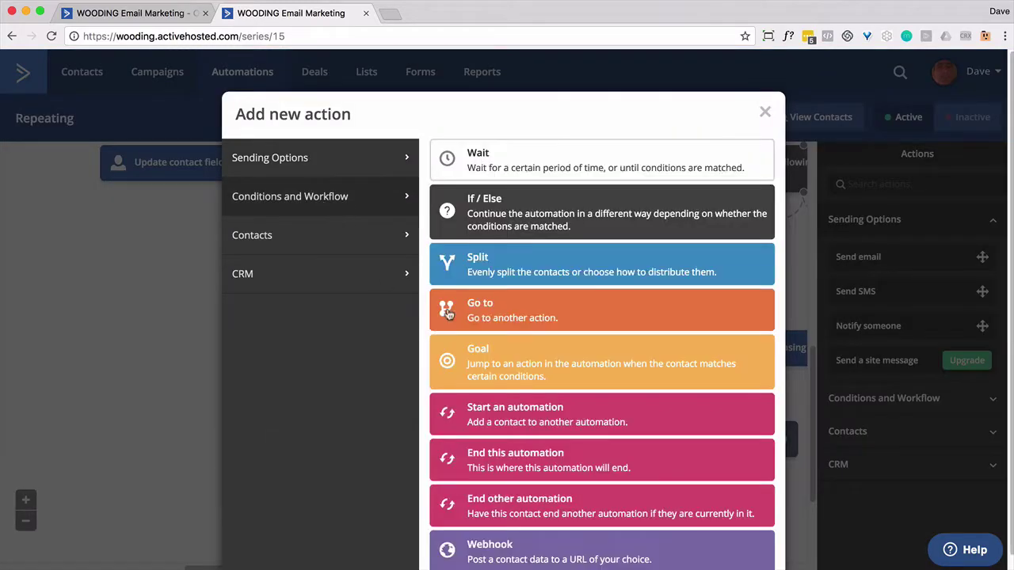
left_click(471, 305)
left_click_drag(347, 277, 713, 373)
Step: Add a Go to step below the left Review update, sending it to the Repeating email
scroll(332, 405, "up", 5)
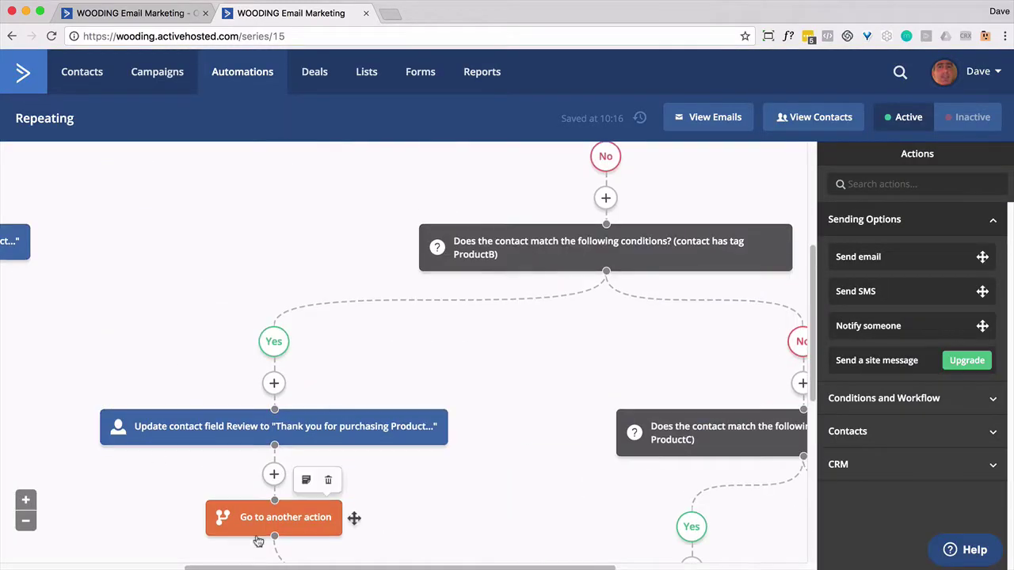
scroll(262, 551, "left", 5)
key("super+minus")
key("super+minus")
key("super+minus")
left_click(68, 229)
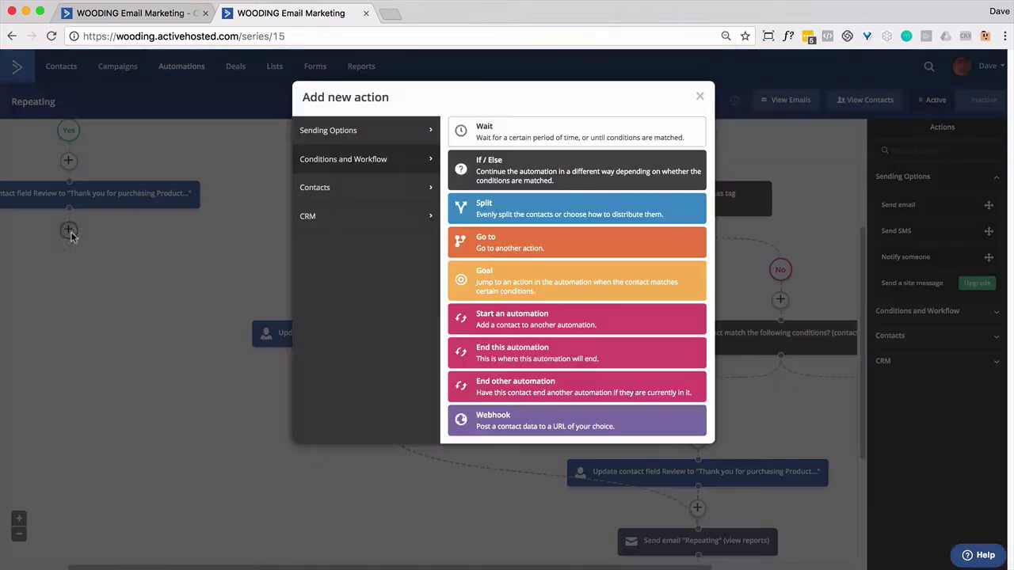
left_click(476, 235)
left_click_drag(69, 277, 702, 526)
Step: Add an End this automation step after the Repeating email
scroll(721, 491, "down", 3)
left_click(697, 388)
left_click(564, 353)
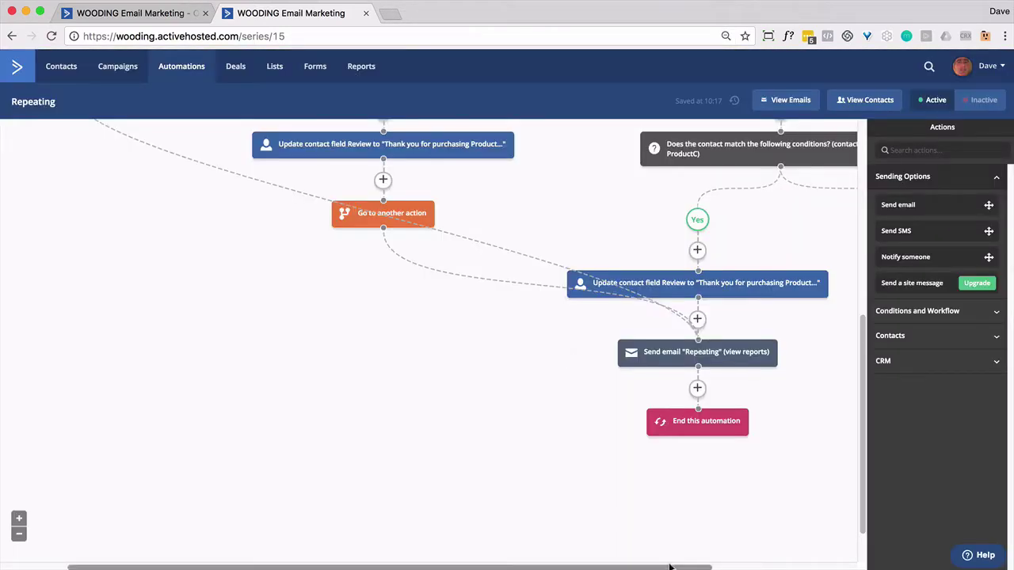
left_click_drag(668, 568, 749, 509)
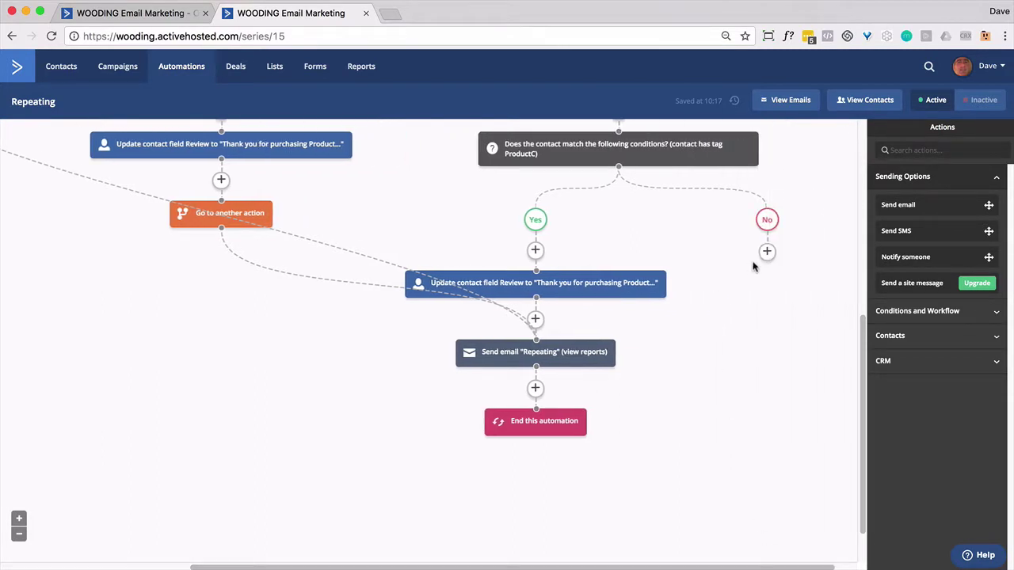
Step: Add a Go to on ProductC's No branch that jumps to the automation end
left_click(767, 252)
left_click(578, 272)
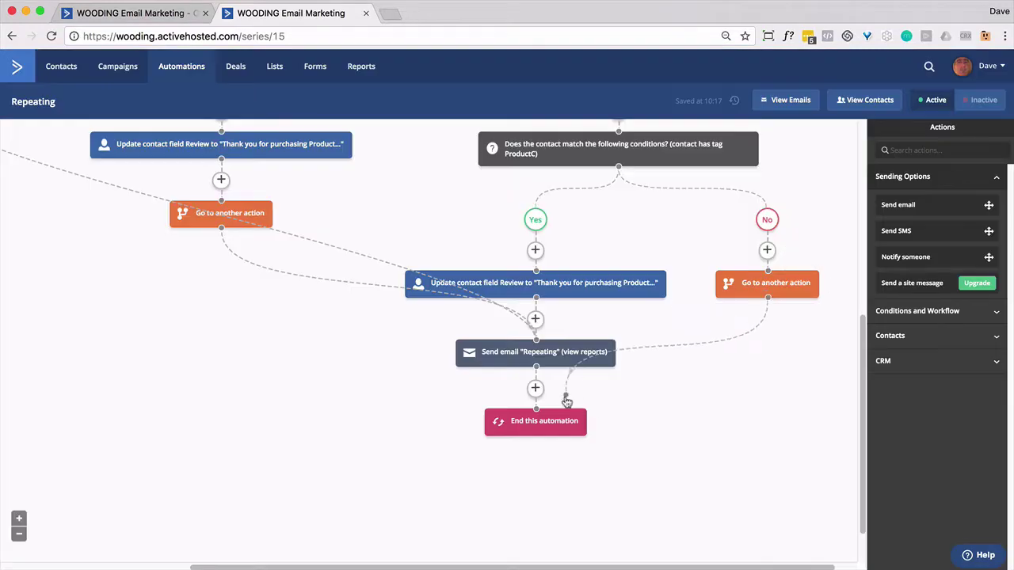
left_click_drag(767, 298, 537, 420)
scroll(686, 425, "up", 5)
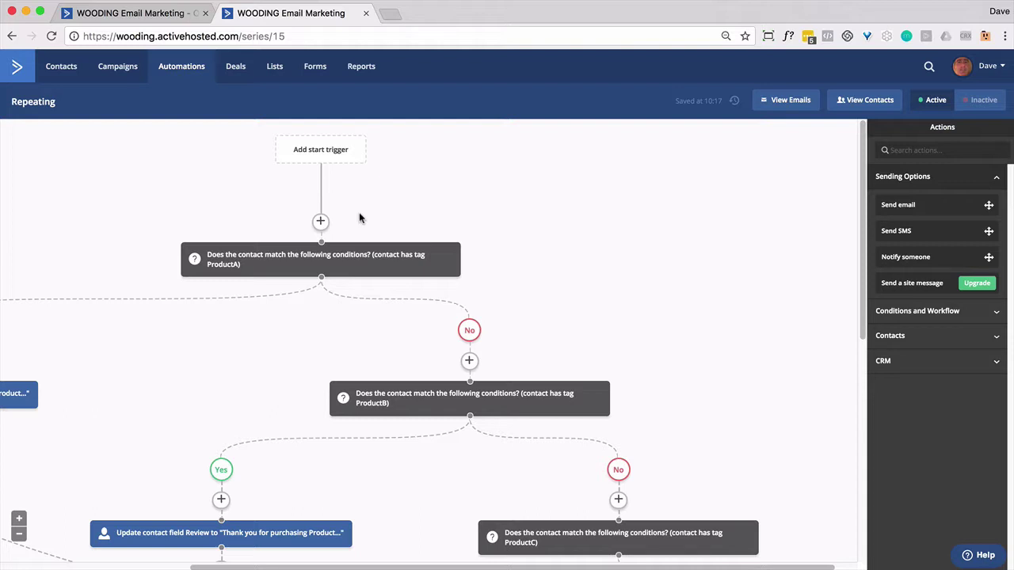
Step: Insert a Wait for 6 day(s) step directly after the start trigger
left_click(321, 222)
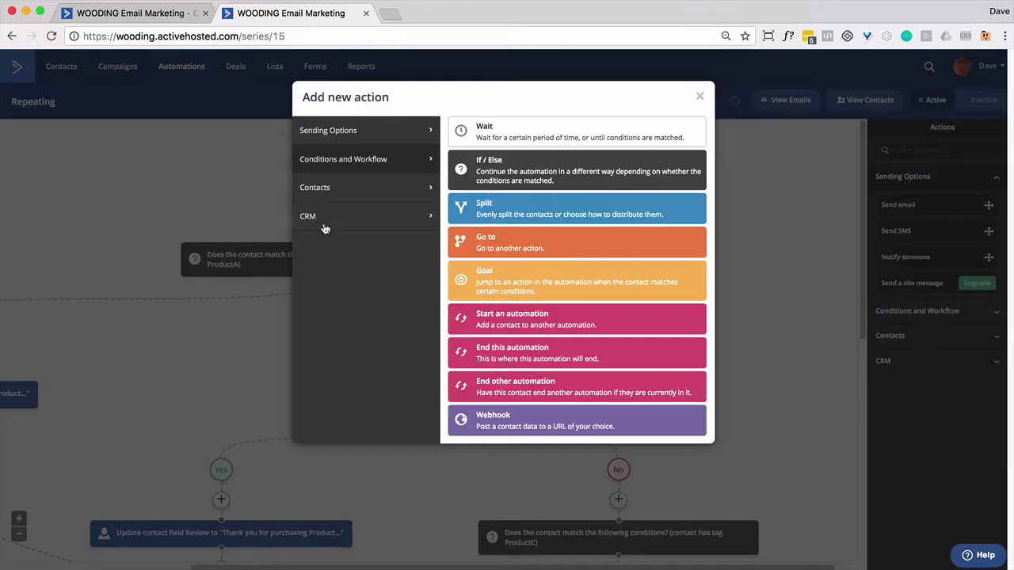
left_click(493, 140)
left_click(274, 220)
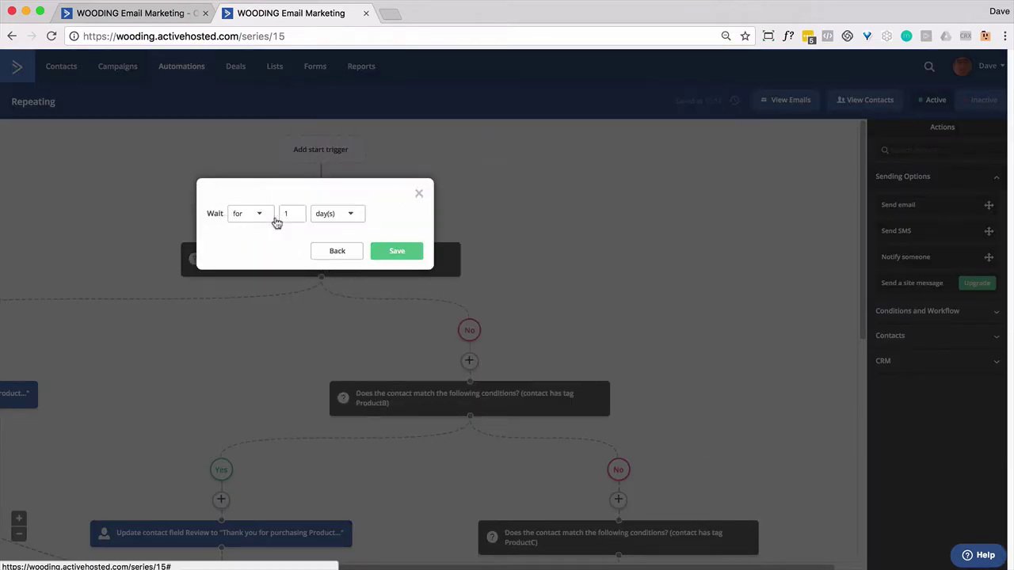
left_click(304, 214)
key("BackSpace")
type("6")
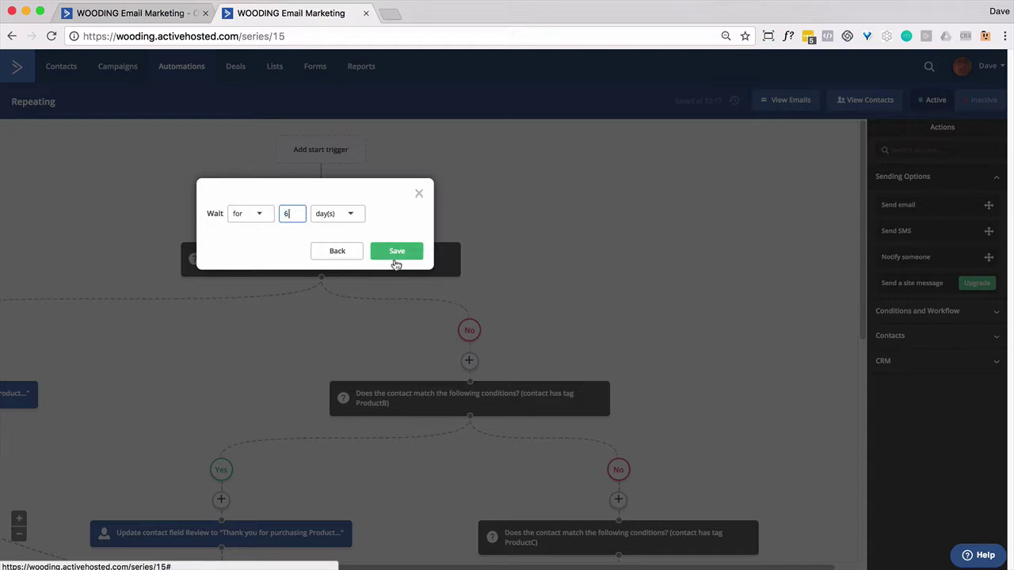
left_click(403, 261)
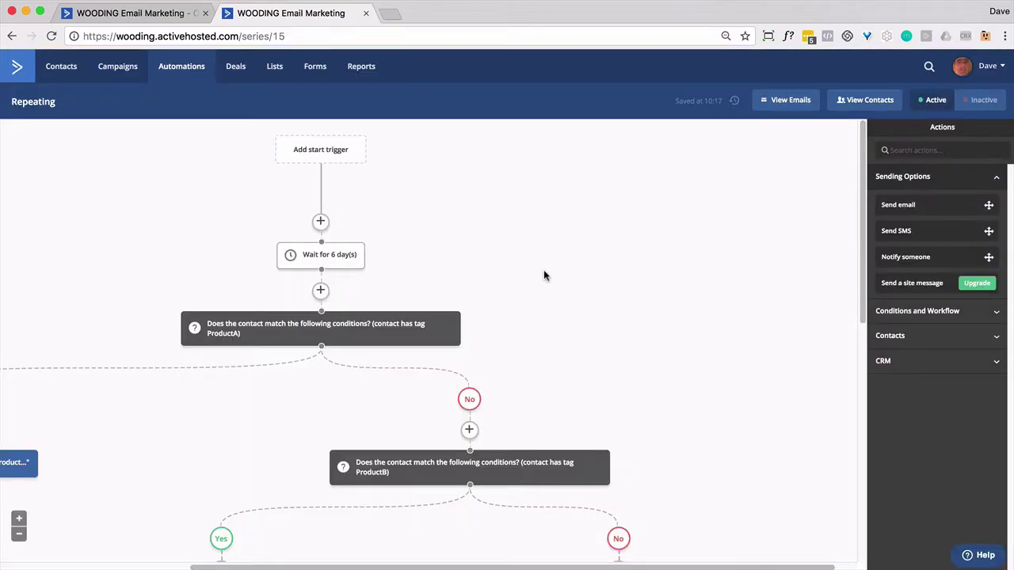